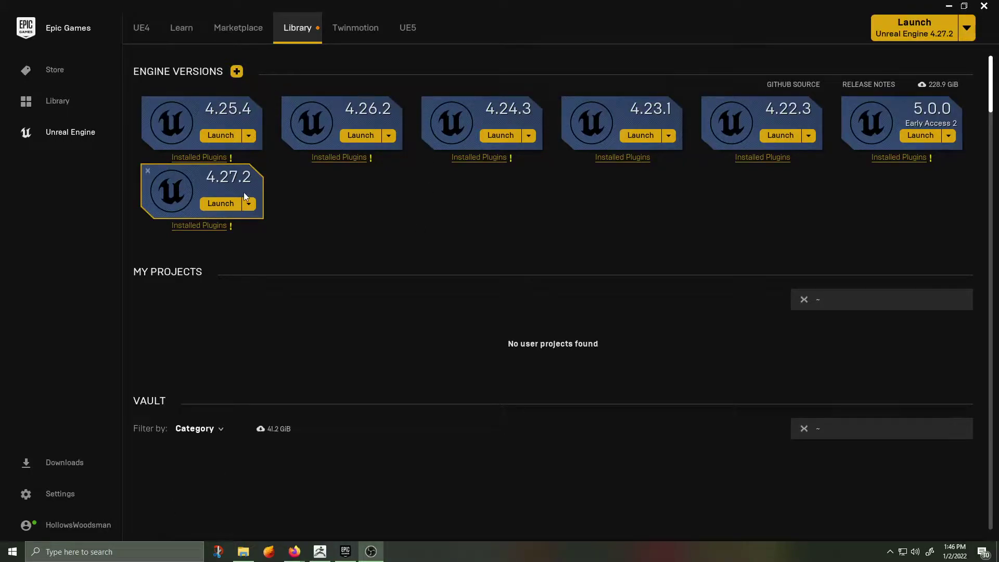
Launch Unreal Engine 4.27.2 and look through the full list of existing projects
{"action": "left_click", "coordinate": [222, 206]}
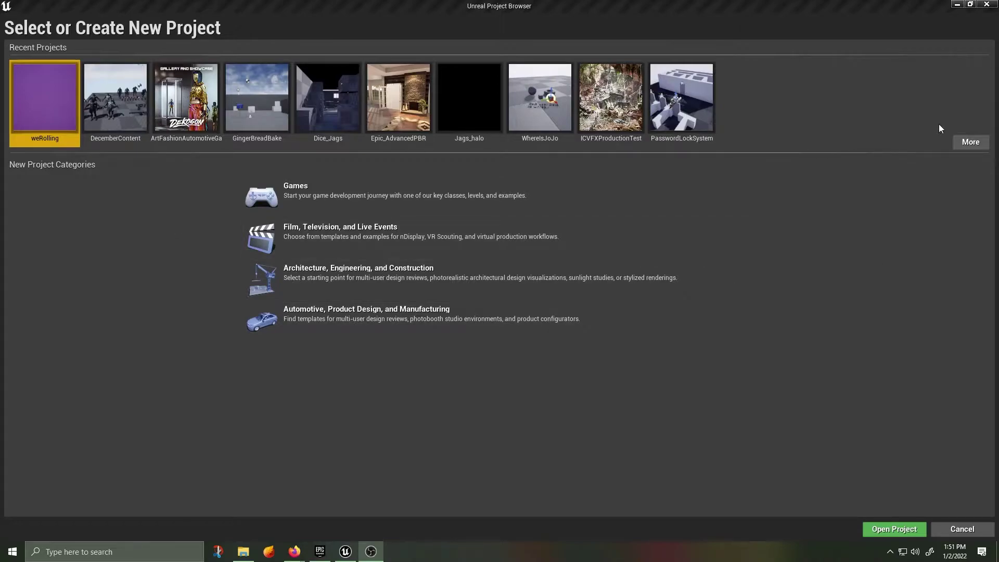
{"action": "left_click", "coordinate": [970, 142]}
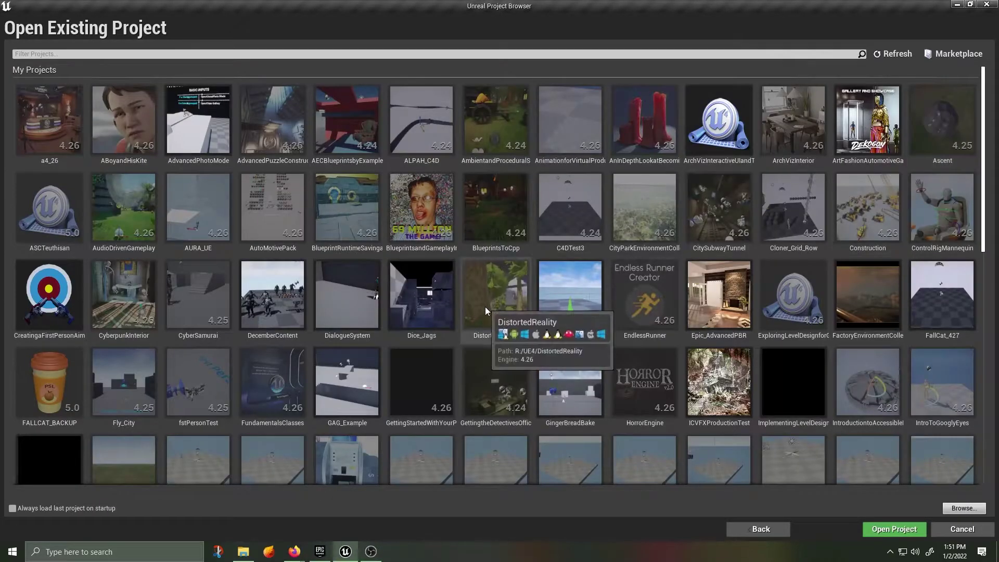
{"action": "scroll", "coordinate": [485, 307], "scroll_direction": "down", "scroll_amount": 2}
{"action": "scroll", "coordinate": [485, 307], "scroll_direction": "down", "scroll_amount": 2}
{"action": "scroll", "coordinate": [486, 307], "scroll_direction": "down", "scroll_amount": 1}
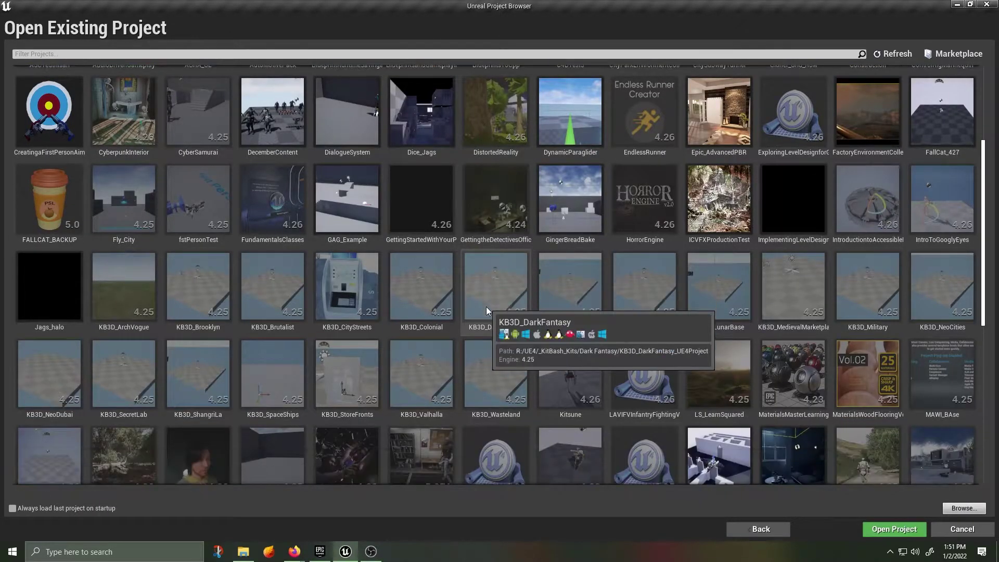
{"action": "mouse_move", "coordinate": [74, 235]}
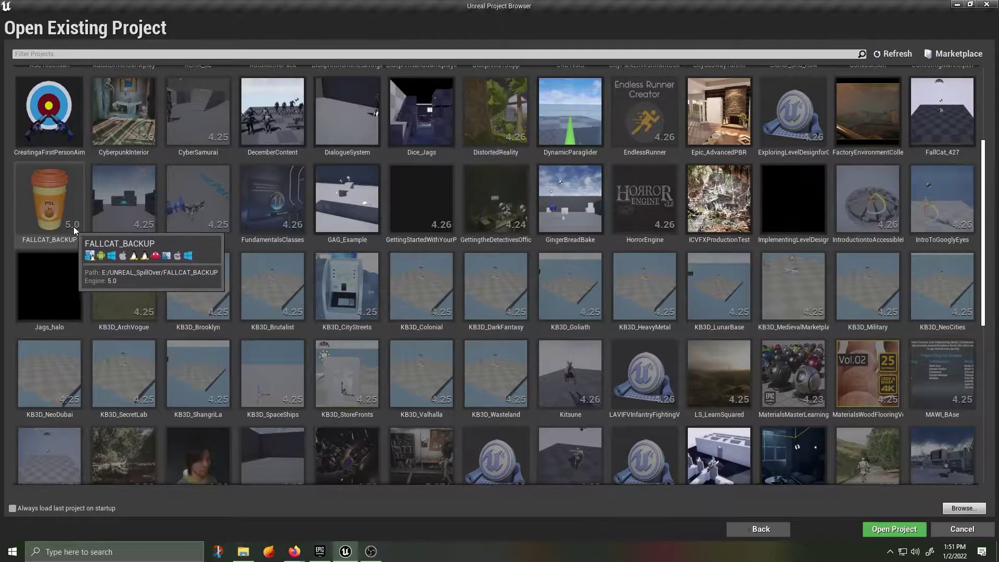
{"action": "scroll", "coordinate": [612, 320], "scroll_direction": "down", "scroll_amount": 3}
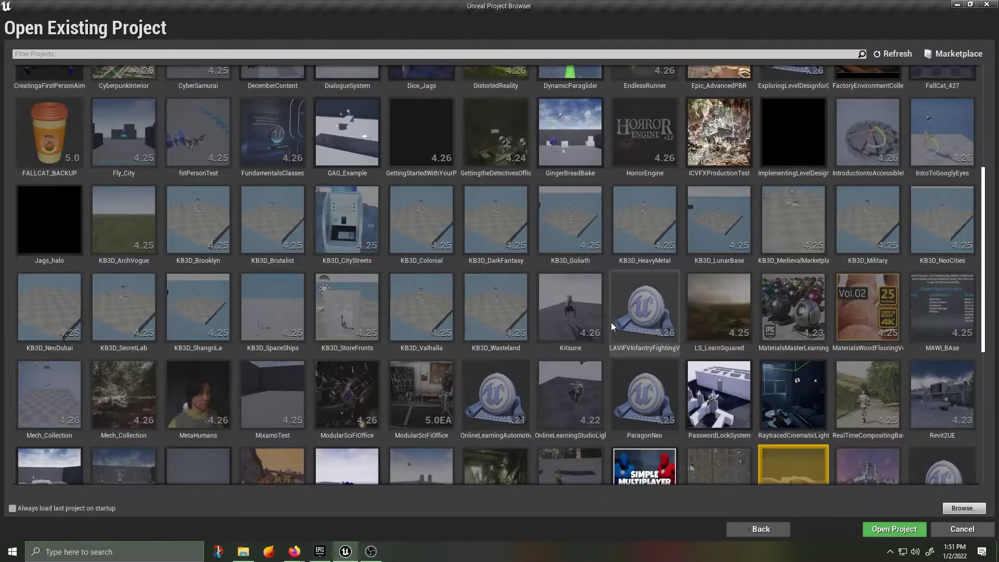
{"action": "scroll", "coordinate": [611, 327], "scroll_direction": "down", "scroll_amount": 3}
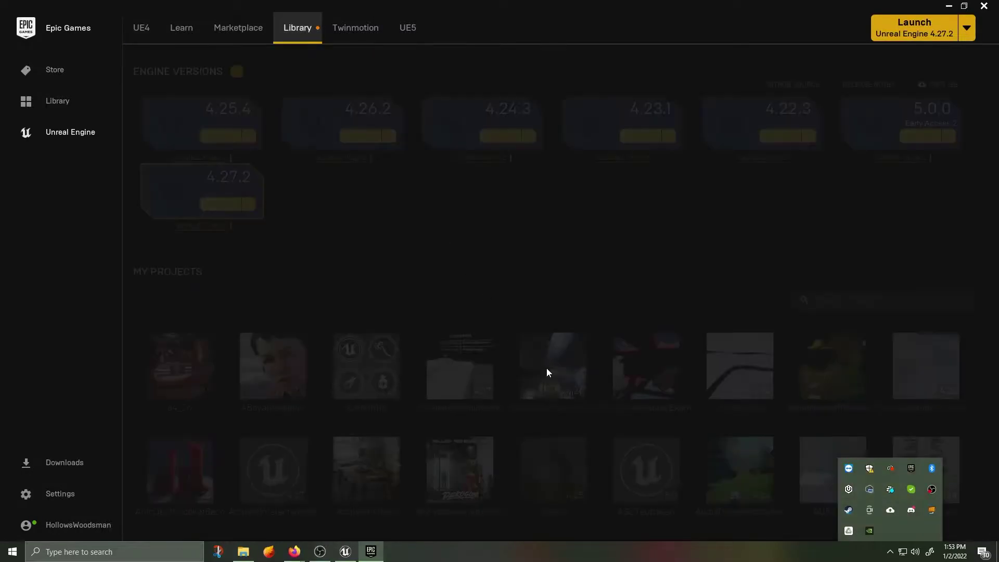
In the Epic Games Launcher library, filter My Projects by "-" and search the Vault for "sty" to view the Stylized castle content page
{"action": "left_click", "coordinate": [816, 299]}
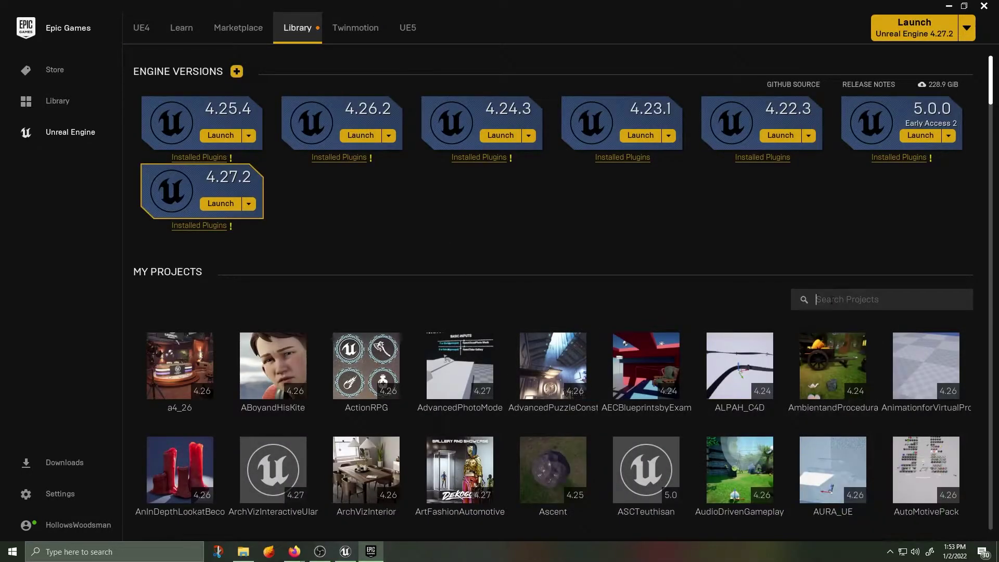
{"action": "type", "text": "~"}
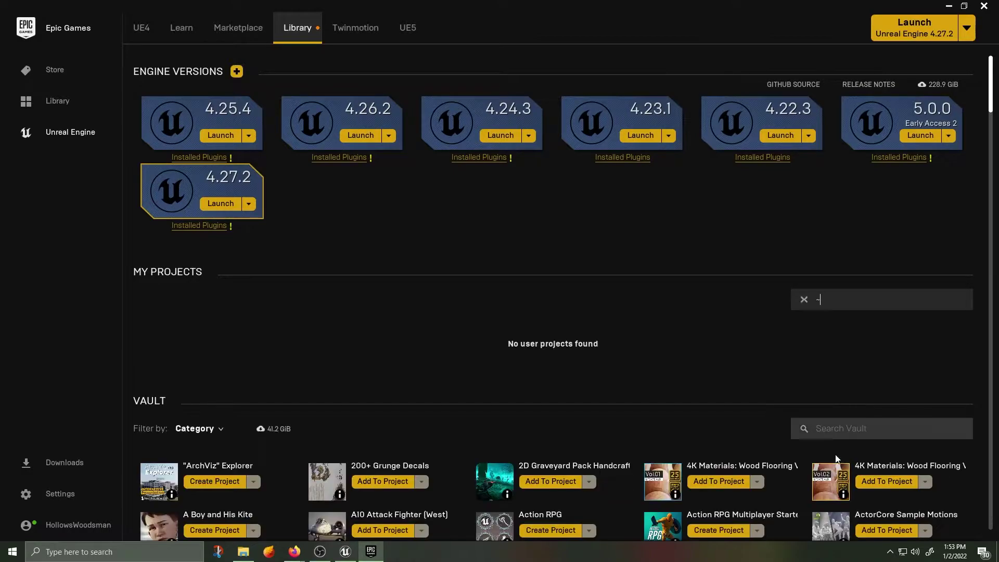
{"action": "left_click", "coordinate": [842, 429]}
{"action": "type", "text": "sty"}
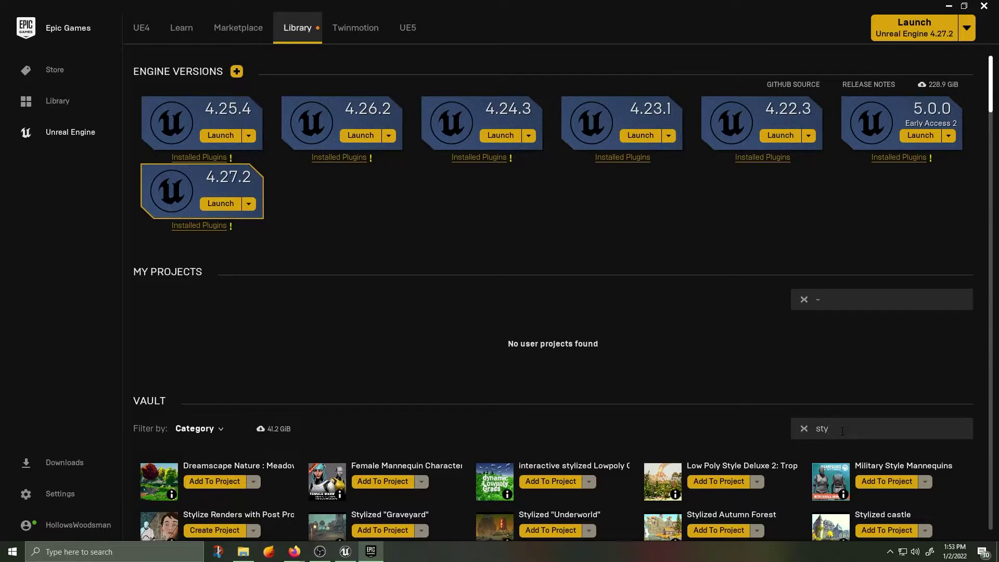
{"action": "scroll", "coordinate": [833, 489], "scroll_direction": "down", "scroll_amount": 1}
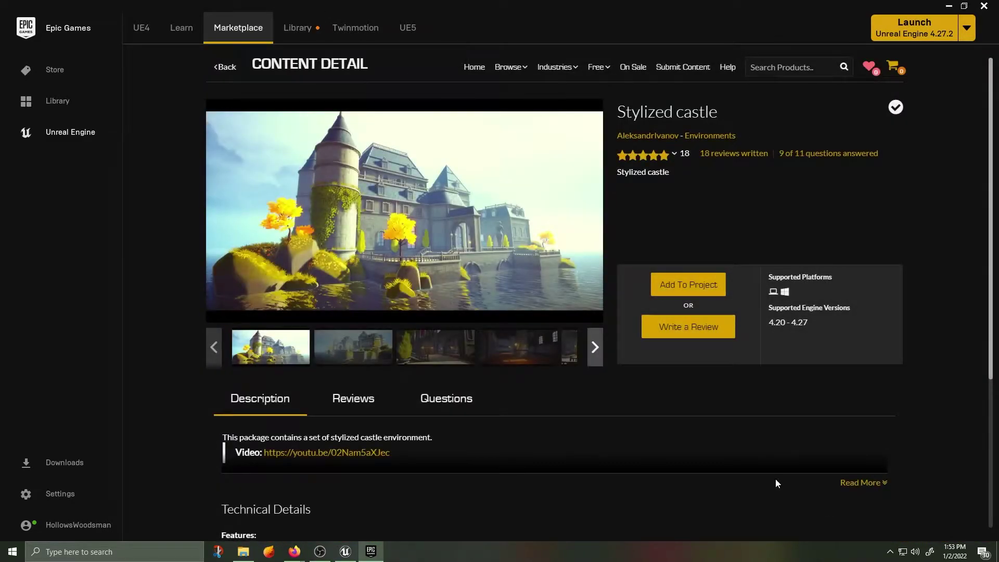
{"action": "left_click", "coordinate": [409, 214]}
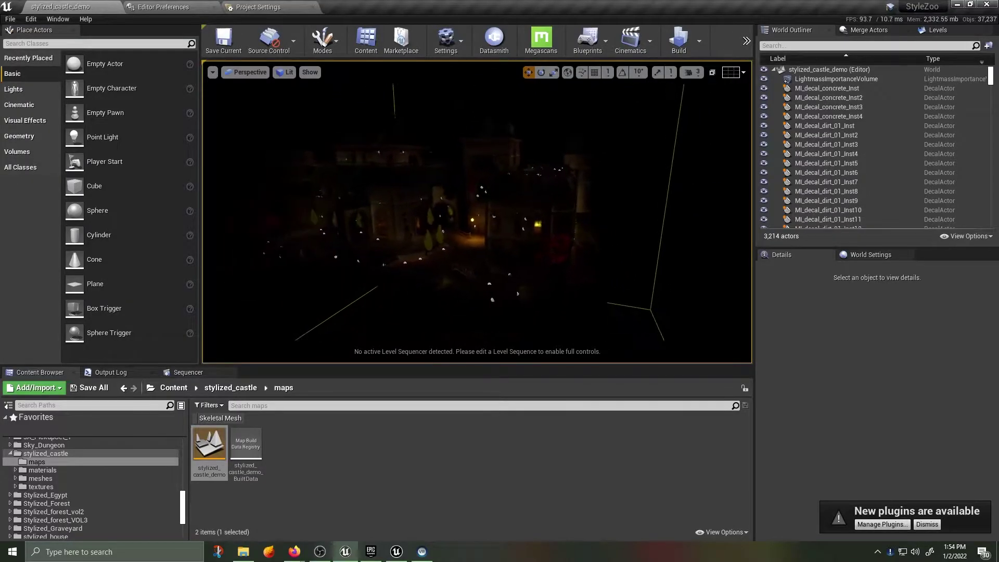
Switch the stylized_castle_demo level viewport to the Unlit view mode
{"action": "left_click", "coordinate": [289, 73]}
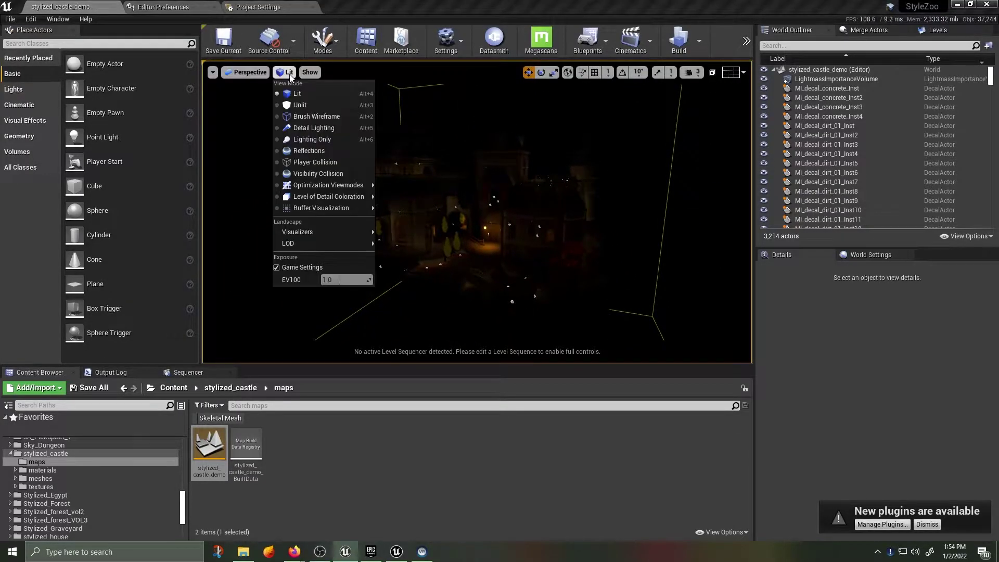
{"action": "left_click", "coordinate": [300, 104]}
{"action": "mouse_move", "coordinate": [477, 219]}
{"action": "right_mouse_down"}
{"action": "mouse_move", "coordinate": [421, 216]}
{"action": "mouse_move", "coordinate": [468, 218]}
{"action": "right_mouse_up"}
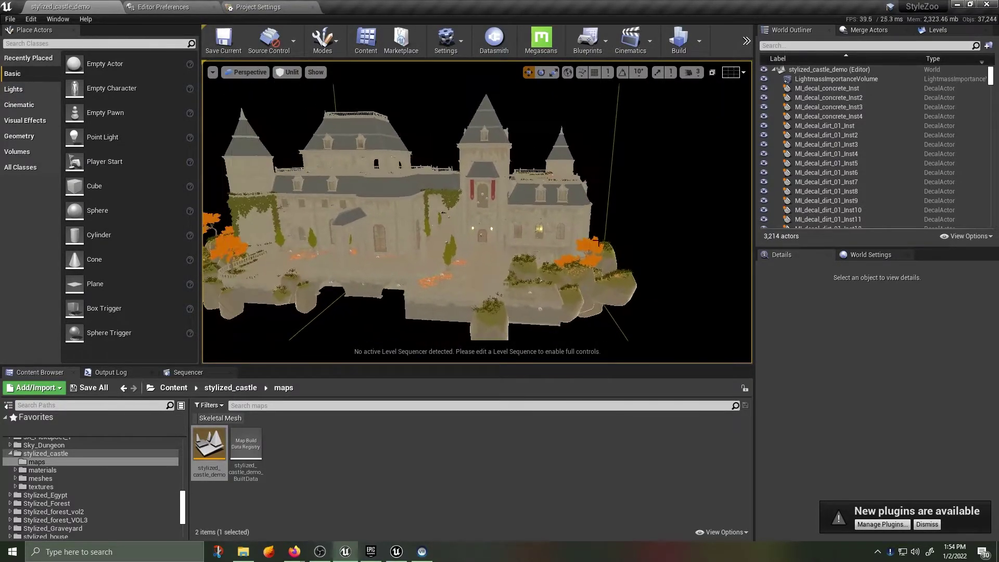
Delete the LightmassImportanceVolume actor from the stylized_castle_demo level
{"action": "scroll", "coordinate": [876, 115], "scroll_direction": "down", "scroll_amount": 4}
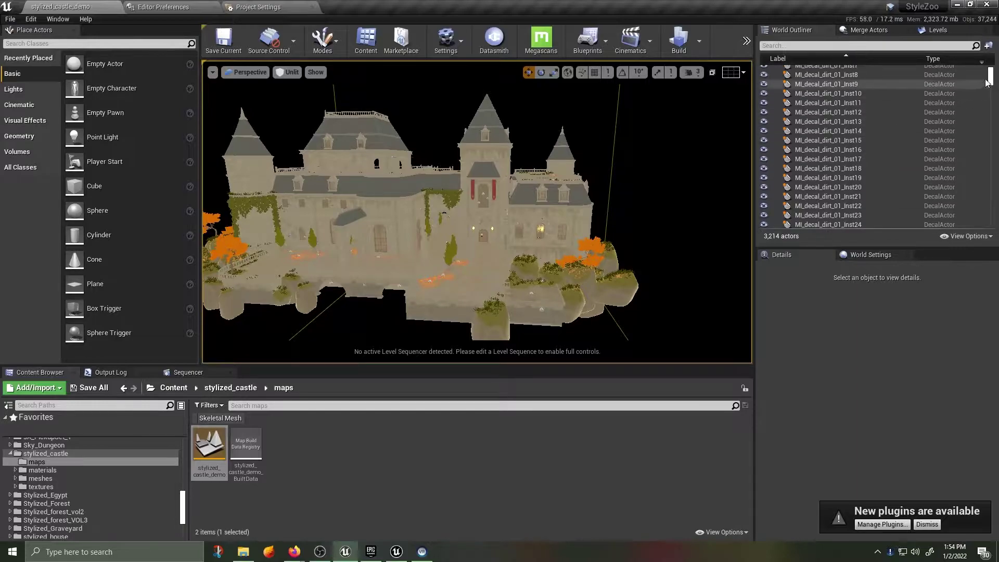
{"action": "mouse_move", "coordinate": [990, 79]}
{"action": "left_mouse_down"}
{"action": "mouse_move", "coordinate": [991, 216]}
{"action": "mouse_move", "coordinate": [991, 73]}
{"action": "left_mouse_up"}
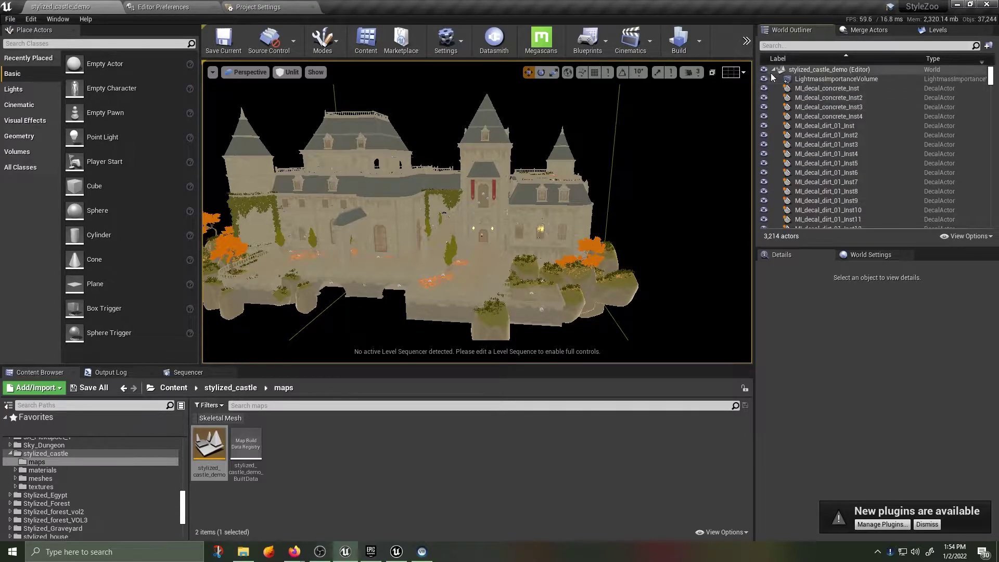
{"action": "left_click", "coordinate": [845, 79]}
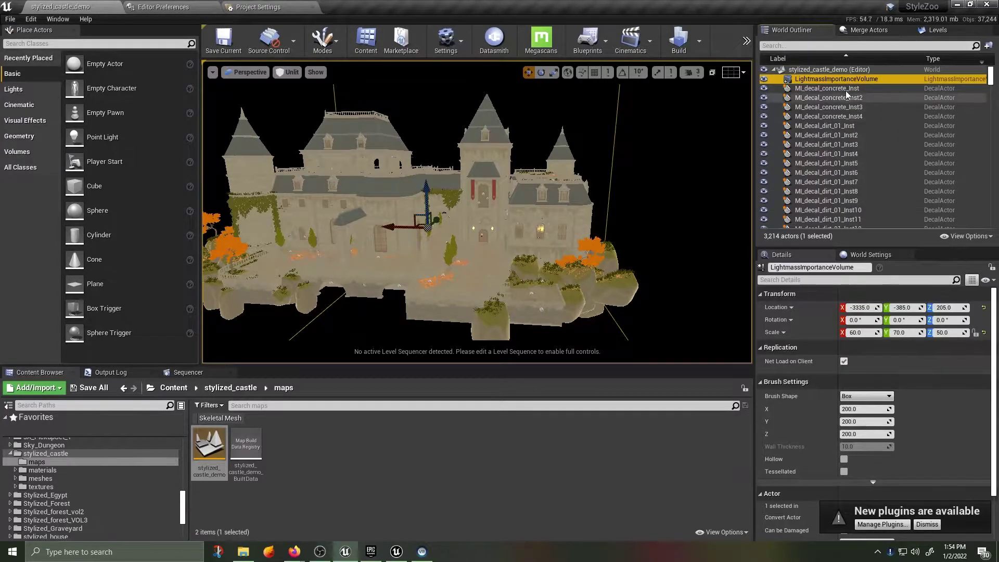
{"action": "key", "text": "Delete"}
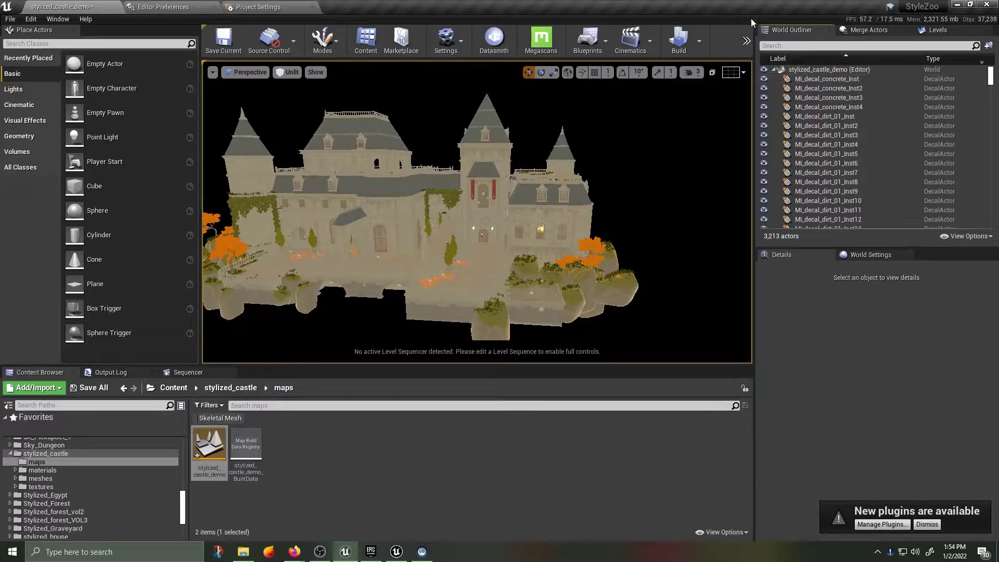
Frame the whole castle in an immersive viewport and select its building pieces, trees and rocks together
{"action": "right_click_drag", "start_coordinate": [525, 197], "coordinate": [629, 214]}
{"action": "key", "text": "F11"}
{"action": "key", "text": "a"}
{"action": "key", "text": "a"}
{"action": "key", "text": "w"}
{"action": "key", "text": "a"}
{"action": "key", "text": "s"}
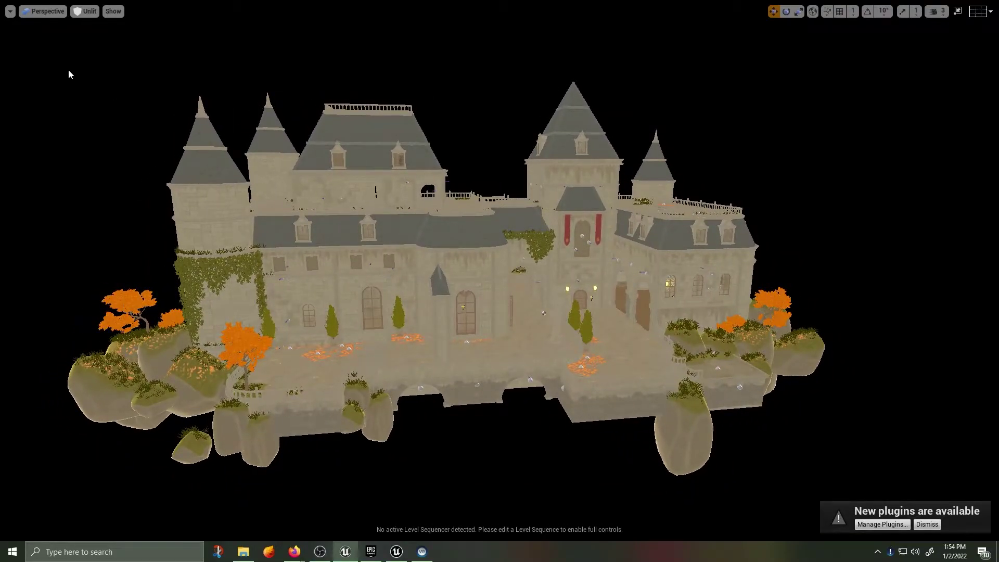
{"action": "left_click_drag", "start_coordinate": [124, 171], "coordinate": [902, 502], "text": "ctrl+alt"}
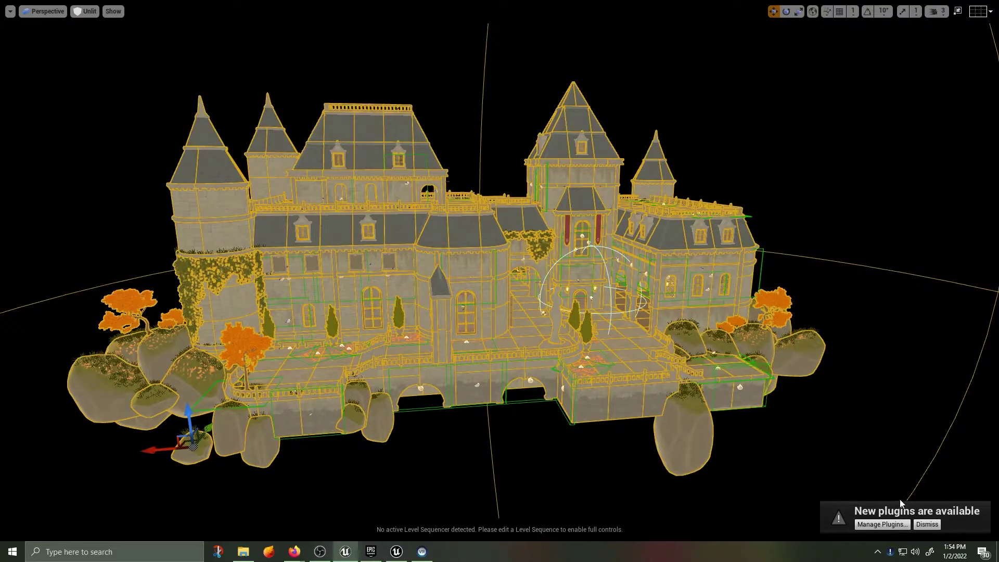
{"action": "scroll", "coordinate": [518, 276], "scroll_direction": "down", "scroll_amount": 8}
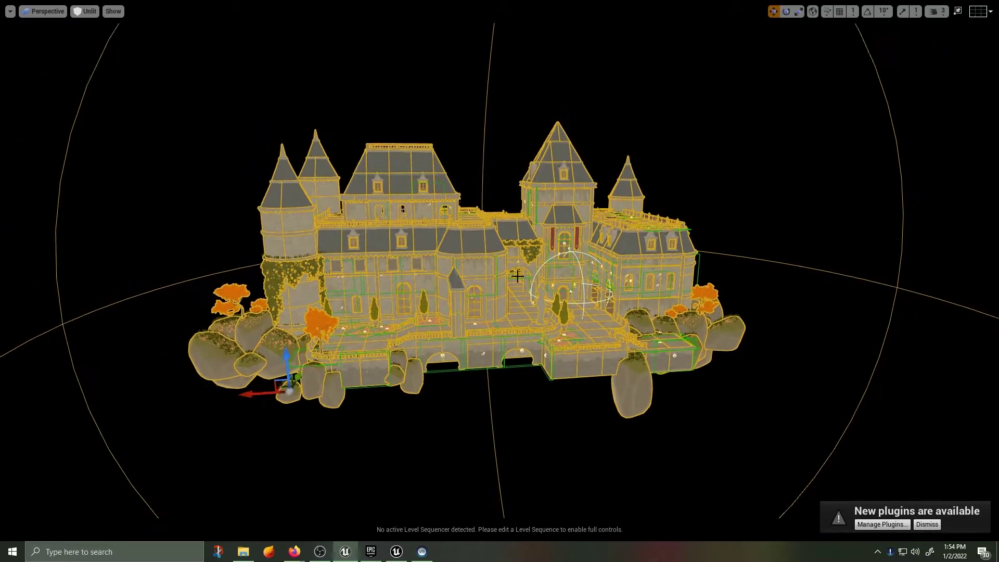
{"action": "scroll", "coordinate": [518, 276], "scroll_direction": "down", "scroll_amount": 4}
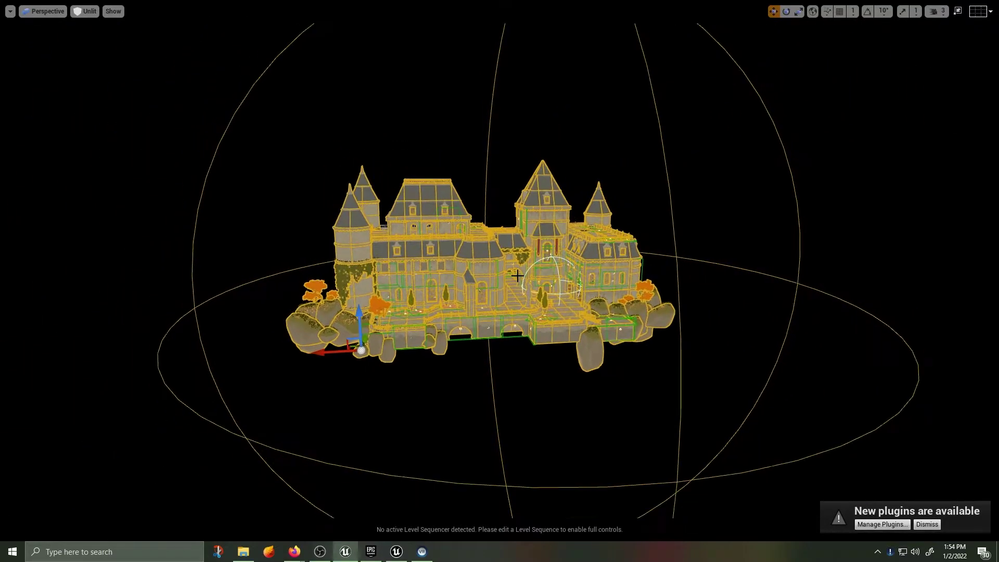
{"action": "key", "text": "F11"}
Try to migrate the stylized_castle folder with all its listed assets to another project's content folder
{"action": "left_click", "coordinate": [35, 454]}
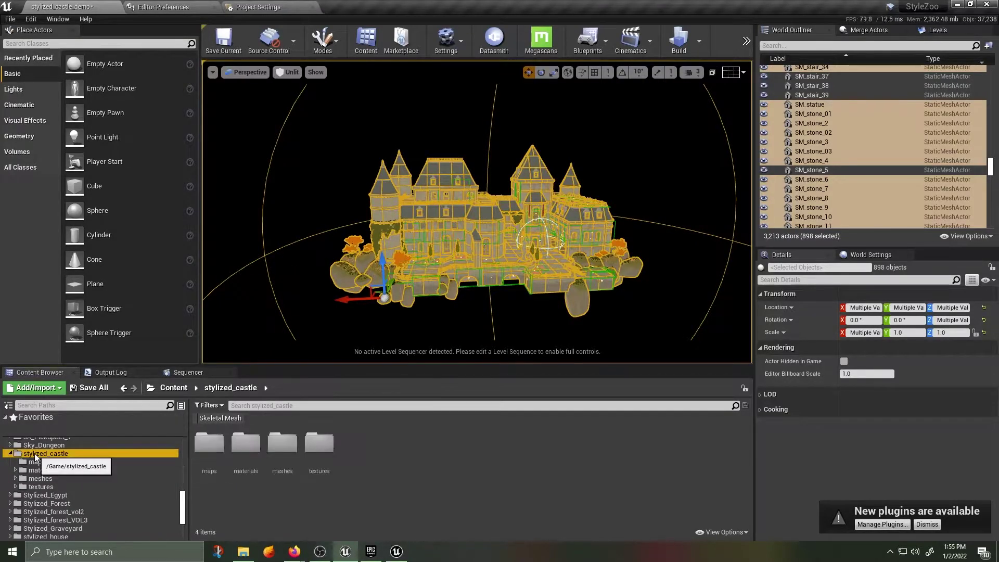
{"action": "right_click", "coordinate": [35, 455]}
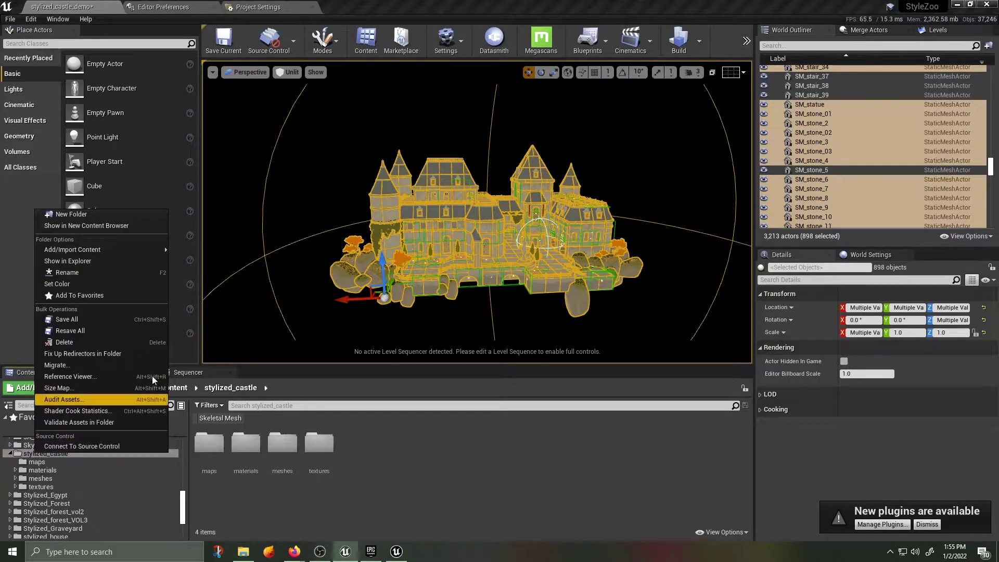
{"action": "left_click", "coordinate": [93, 366]}
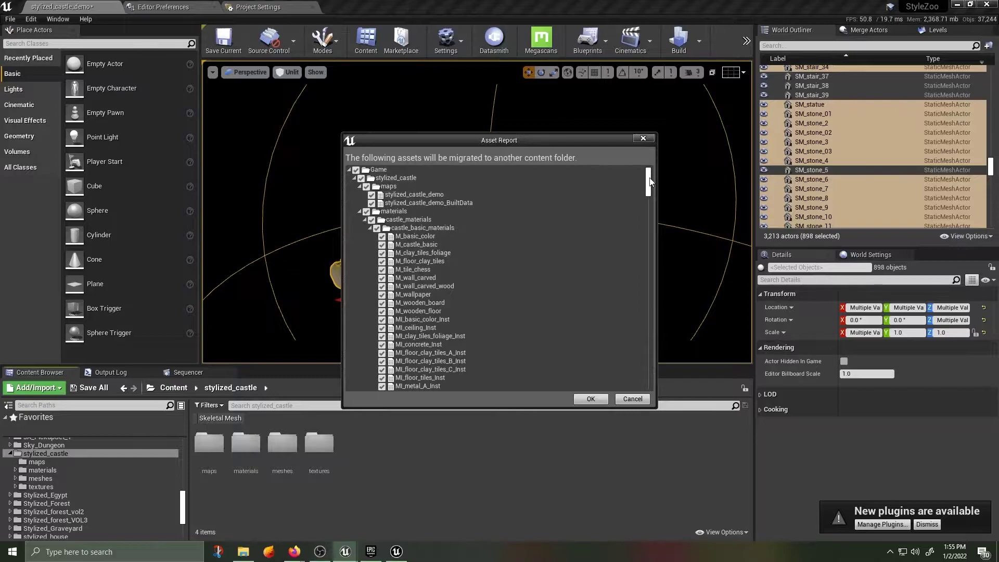
{"action": "left_click_drag", "start_coordinate": [649, 181], "coordinate": [625, 168]}
{"action": "left_click_drag", "start_coordinate": [418, 146], "coordinate": [761, 102]}
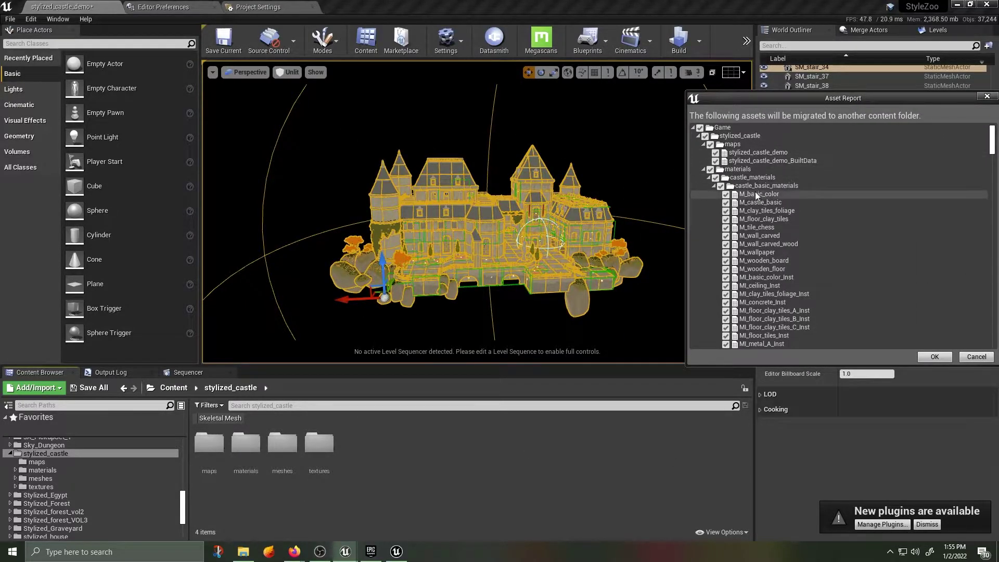
{"action": "left_click_drag", "start_coordinate": [735, 98], "coordinate": [383, 99]}
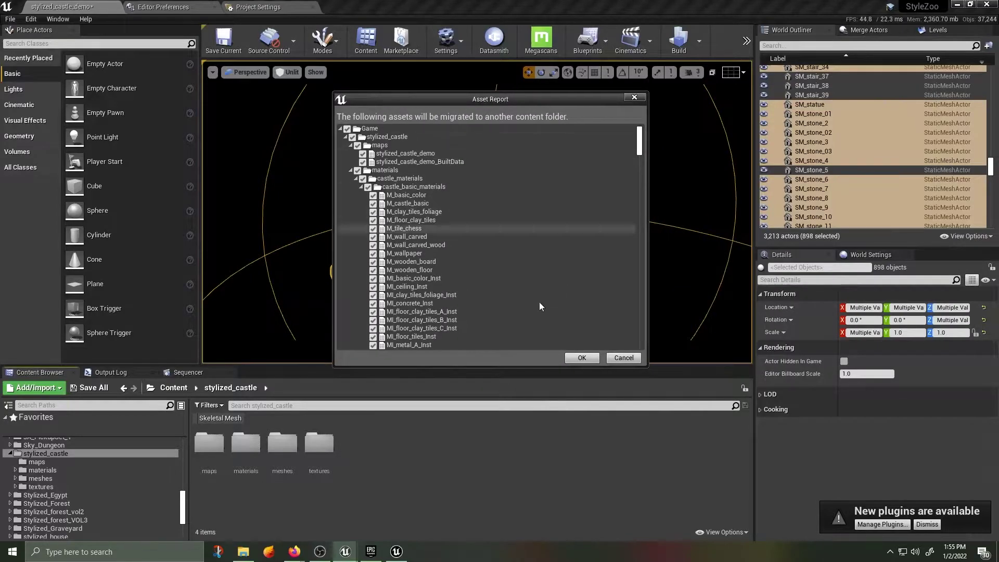
{"action": "left_click", "coordinate": [581, 358]}
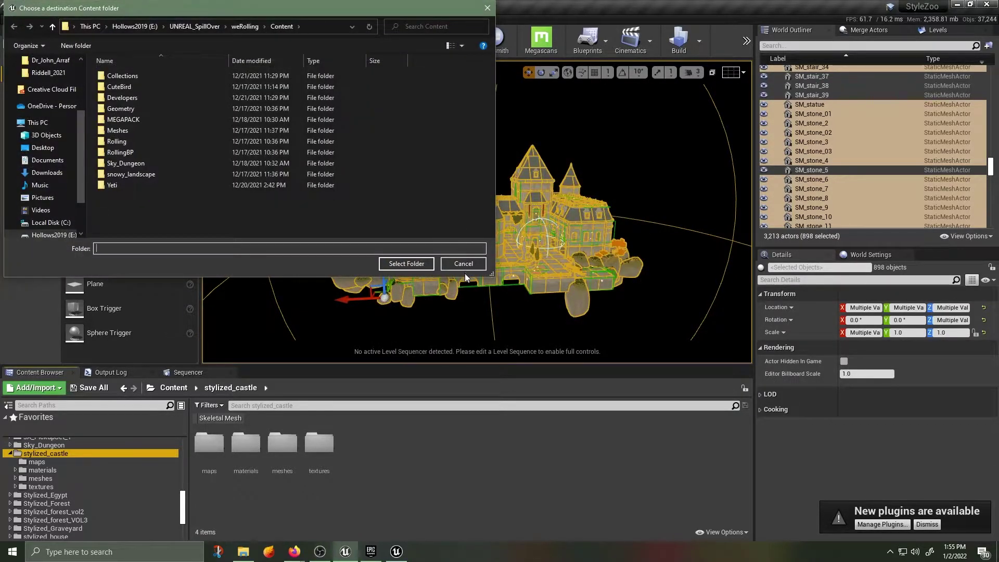
{"action": "left_click", "coordinate": [464, 266]}
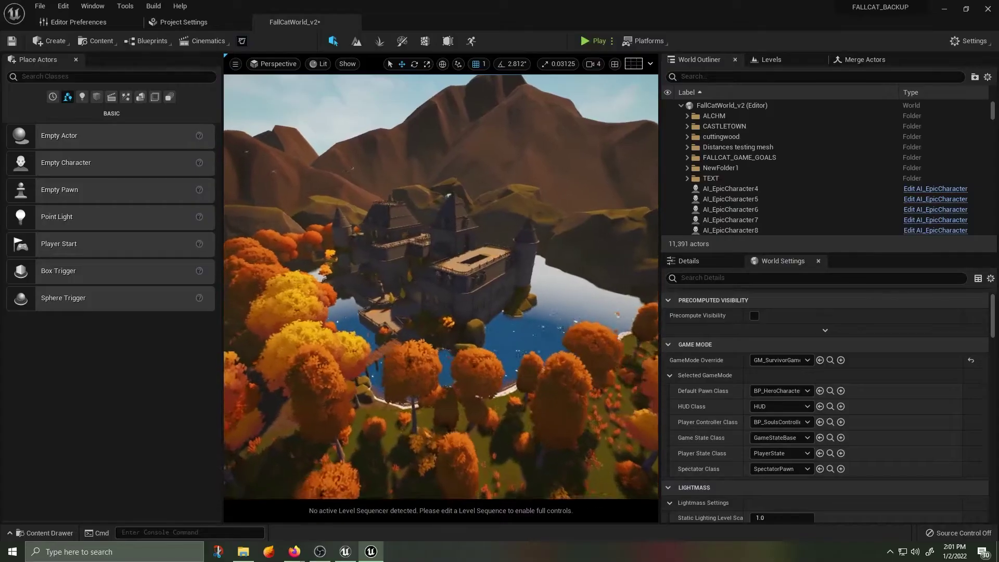
Examine the castle and its lake surroundings in the FallCatWorld_v2 level with the side panels collapsed, from near and far viewpoints
{"action": "right_click_drag", "start_coordinate": [458, 249], "coordinate": [473, 245]}
{"action": "key", "text": "F10"}
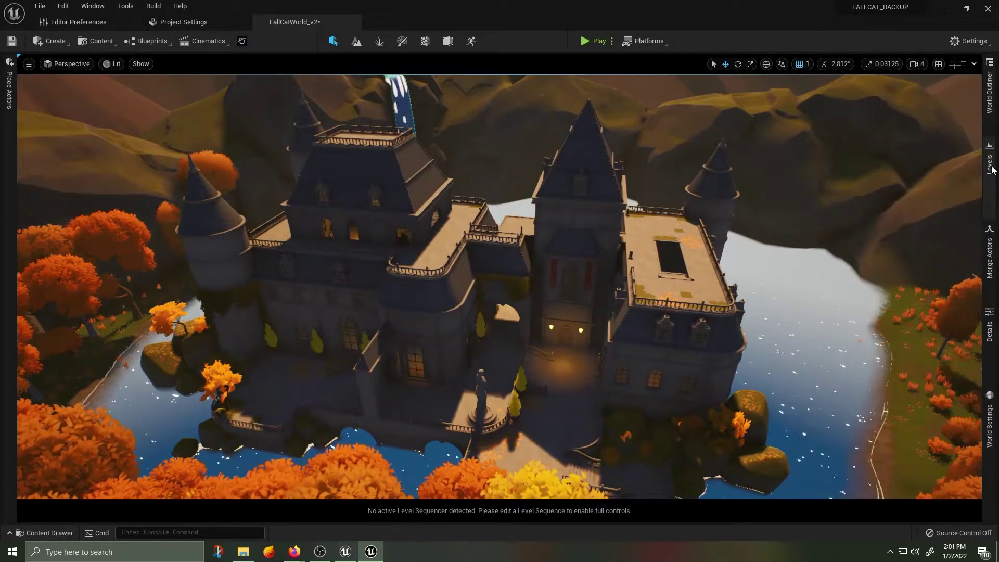
{"action": "mouse_move", "coordinate": [991, 171]}
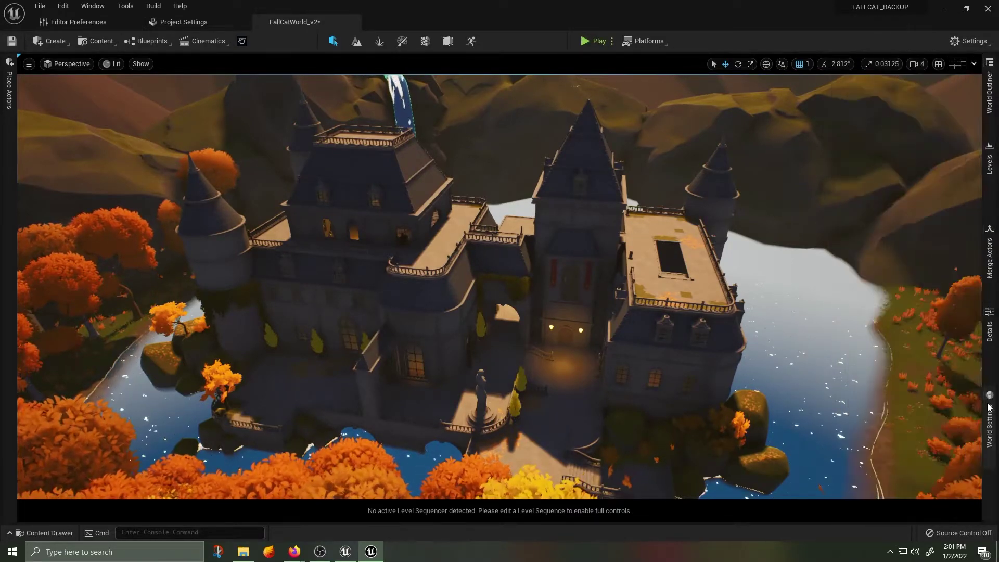
{"action": "mouse_move", "coordinate": [989, 411]}
{"action": "key", "text": "s"}
{"action": "right_click_drag", "start_coordinate": [780, 245], "coordinate": [729, 209]}
{"action": "key", "text": "s"}
{"action": "key", "text": "d"}
{"action": "right_click_drag", "start_coordinate": [547, 278], "coordinate": [545, 278]}
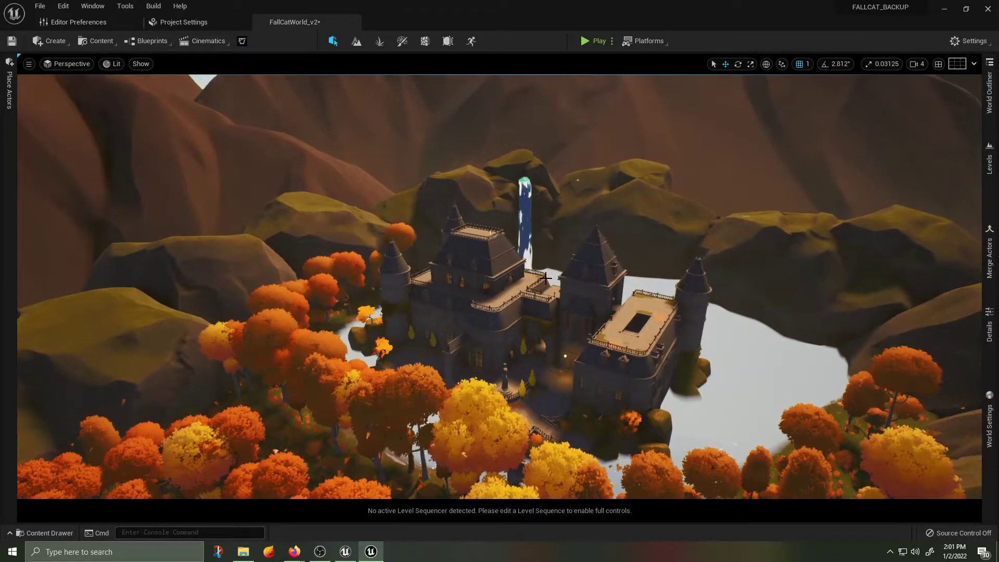
{"action": "key", "text": "F10"}
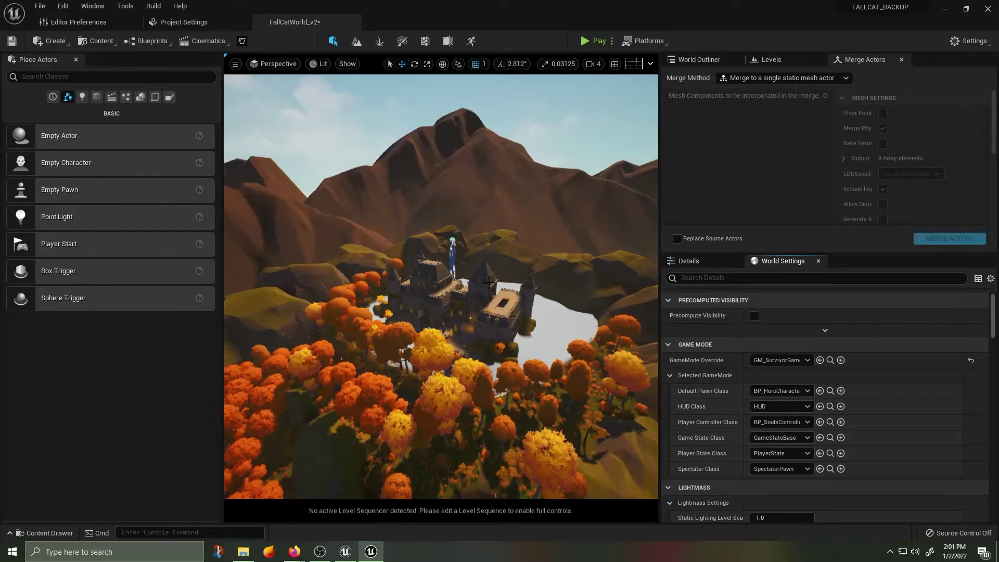
View the FallCatWorld_v2 level in the immersive full-screen viewport
{"action": "key", "text": "F11"}
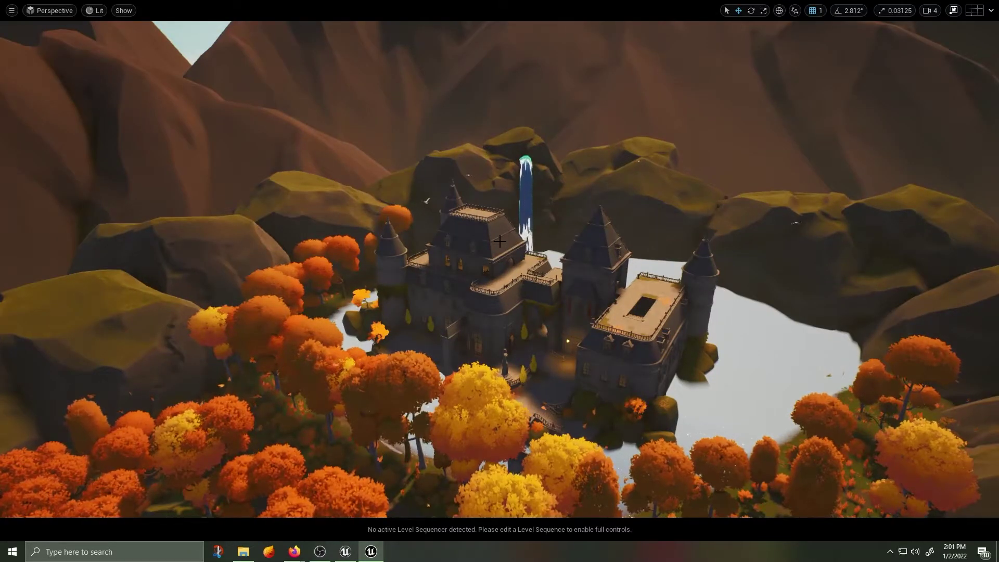
{"action": "key", "text": "F11"}
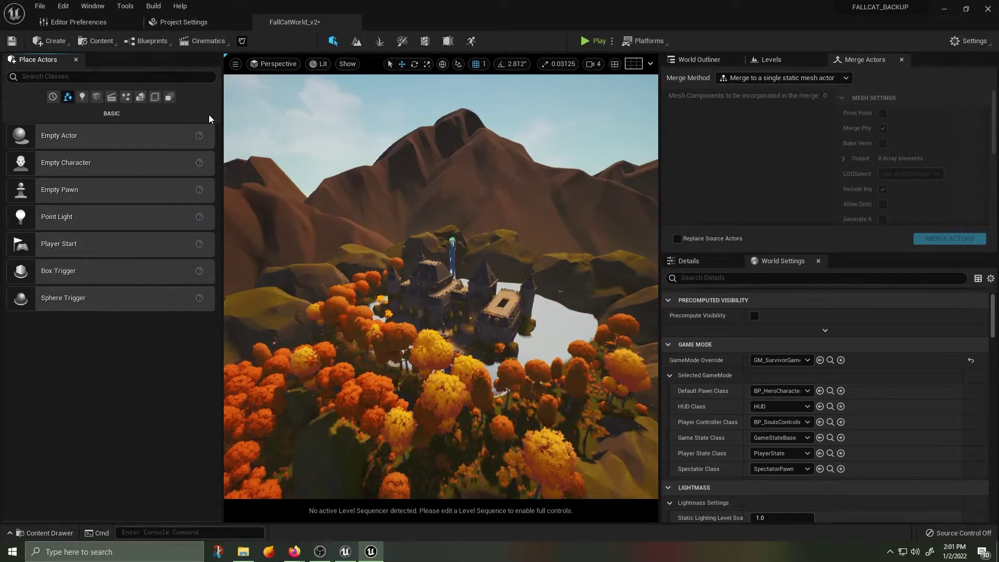
{"action": "key", "text": "F11"}
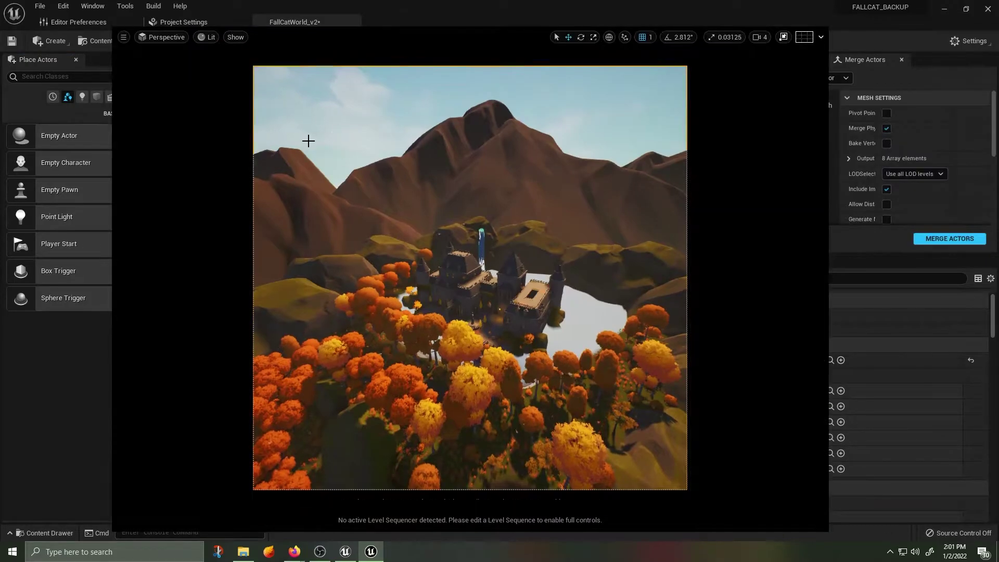
Leave the immersive viewport, switch to the StyleZoo project, and copy every actor in the stylized_castle_demo level
{"action": "key", "text": "F11"}
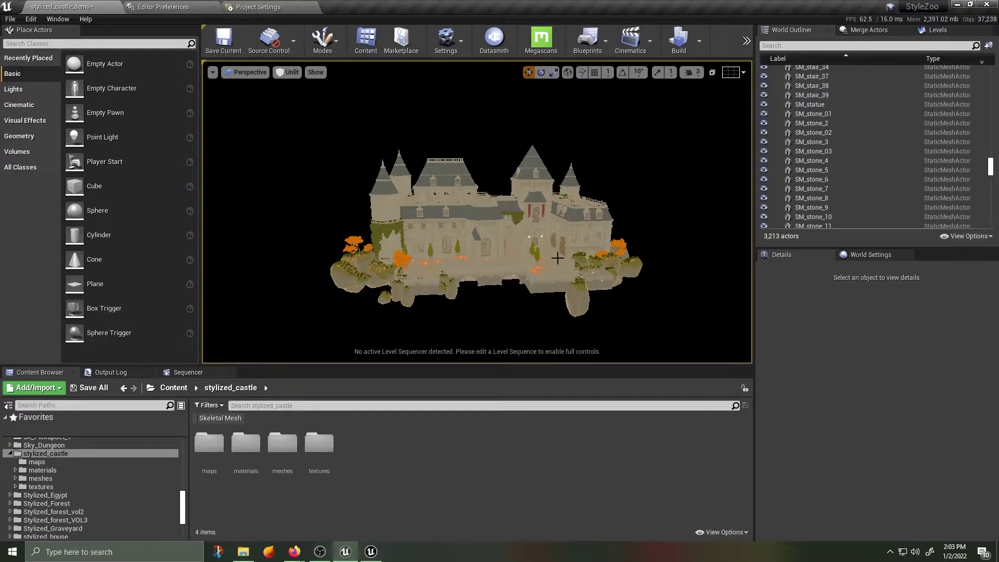
{"action": "key", "text": "ctrl+a"}
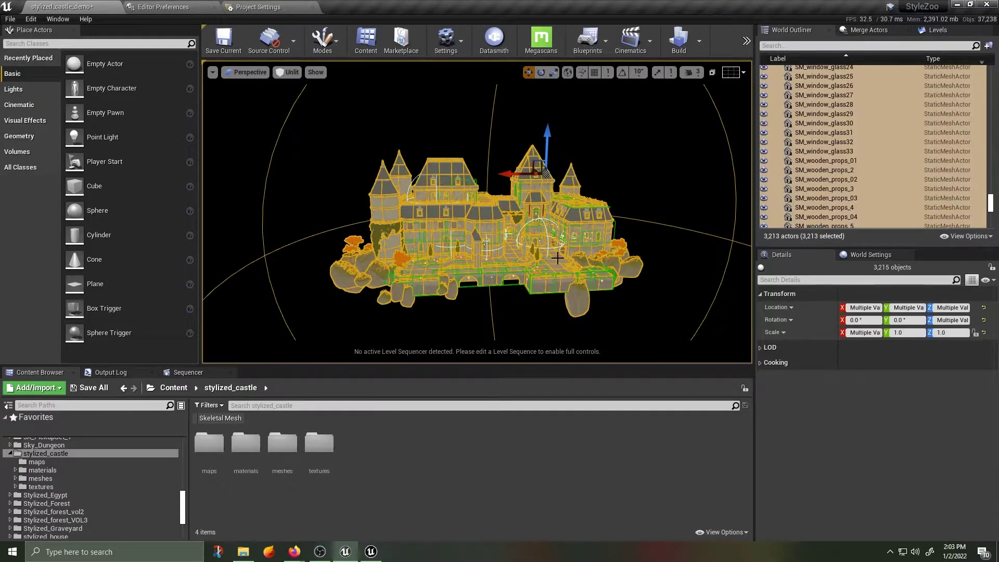
{"action": "left_click", "coordinate": [31, 19]}
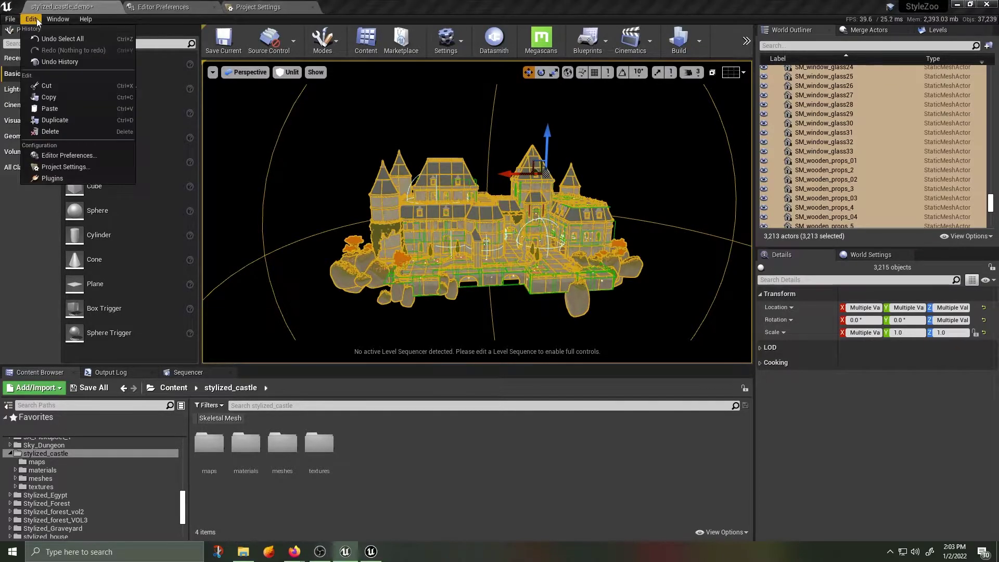
{"action": "left_click", "coordinate": [49, 97]}
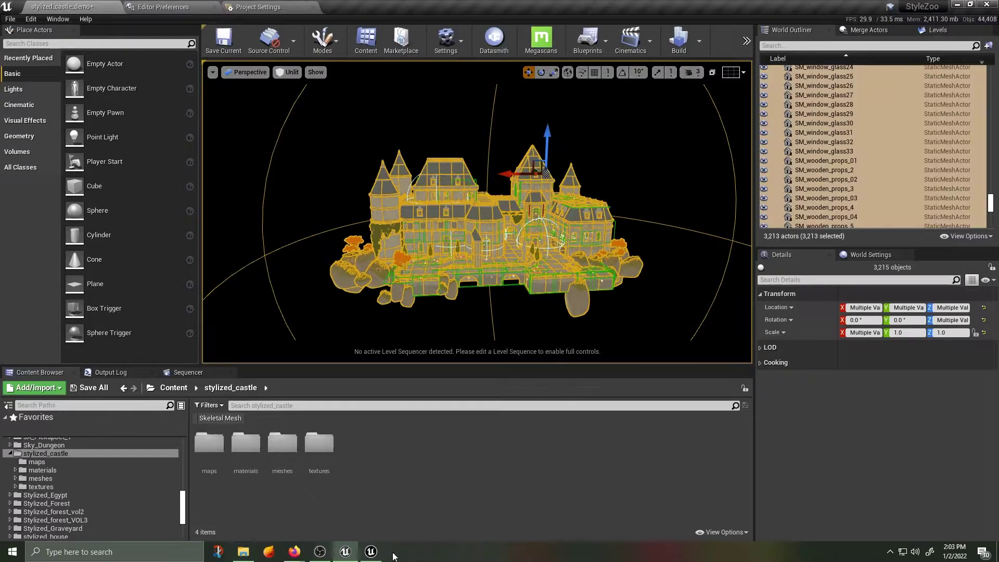
Switch to the FALLCAT_BACKUP project, paste the copied castle actors into the FallCatWorld_v2 level and show the World Outliner
{"action": "left_click", "coordinate": [371, 551]}
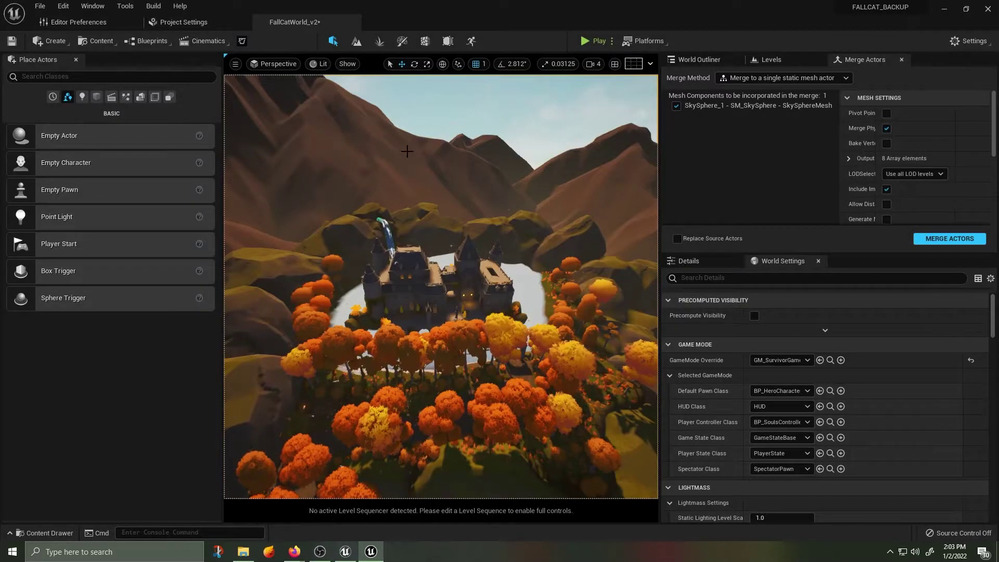
{"action": "left_click", "coordinate": [63, 6]}
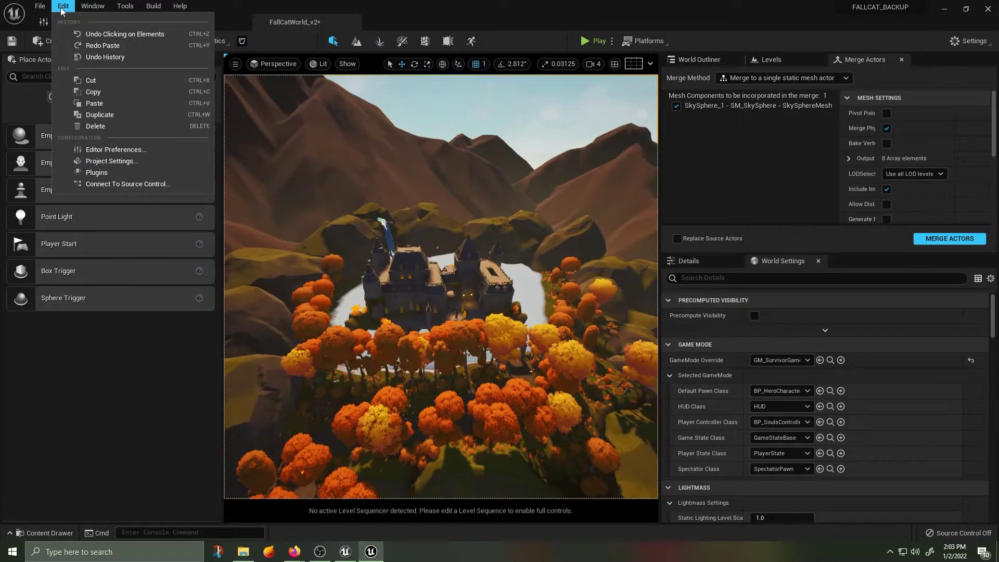
{"action": "left_click", "coordinate": [92, 104]}
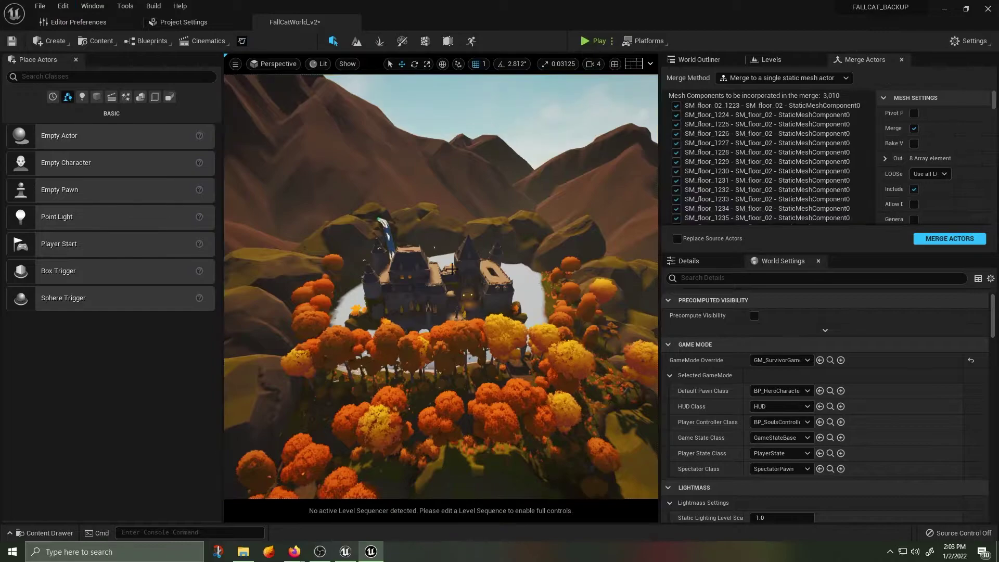
{"action": "left_click", "coordinate": [698, 60]}
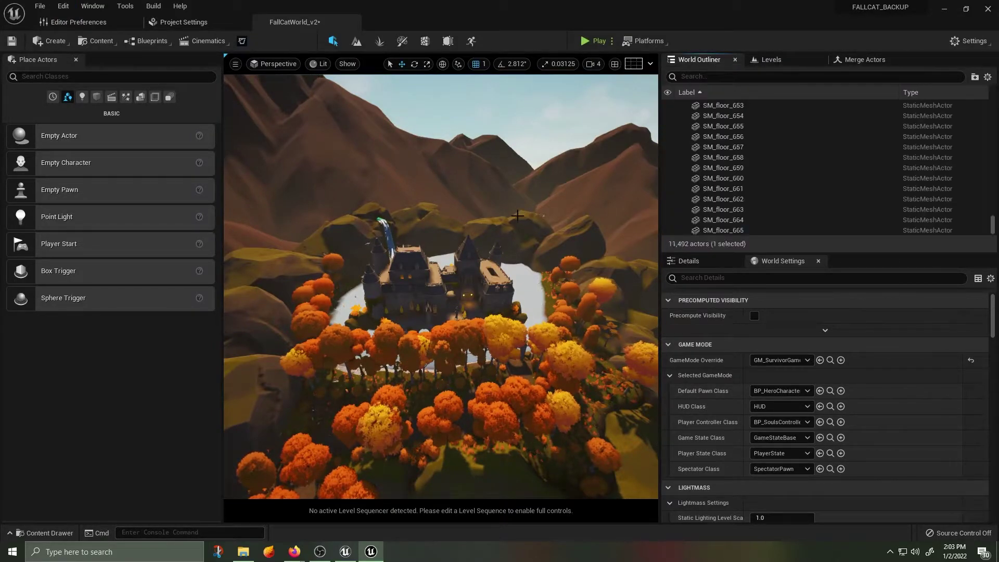
Raise the pasted castle high above the autumn trees in FallCatWorld_v2 and frame it up close
{"action": "right_click_drag", "start_coordinate": [594, 169], "coordinate": [799, 172]}
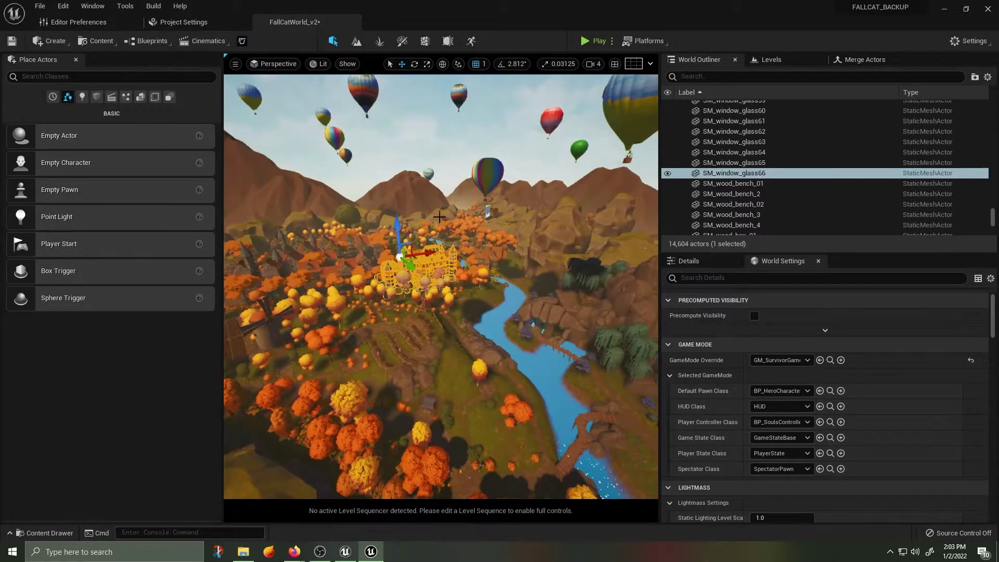
{"action": "left_click_drag", "start_coordinate": [401, 175], "coordinate": [399, 56]}
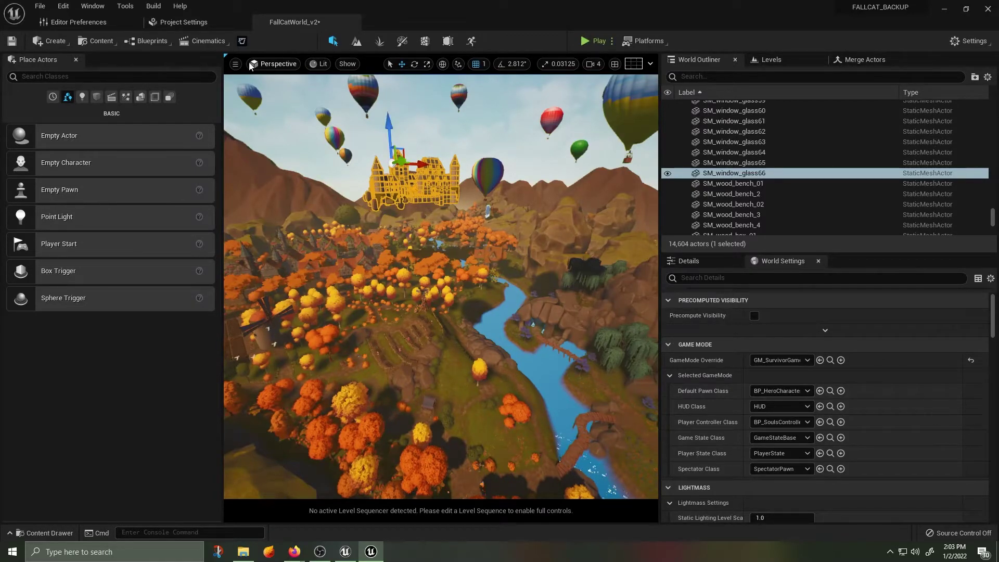
{"action": "key", "text": "f"}
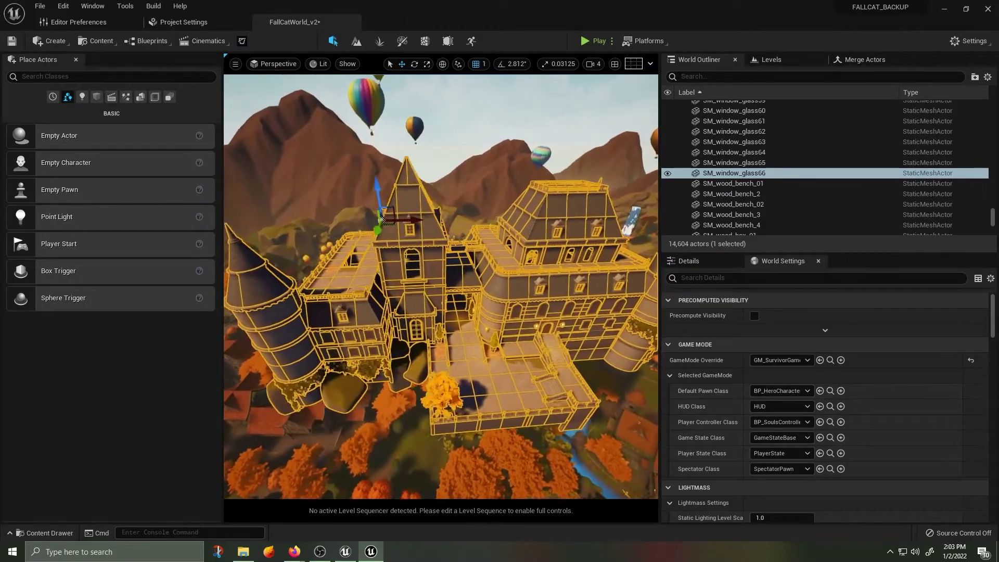
{"action": "right_click_drag", "start_coordinate": [441, 286], "coordinate": [406, 291]}
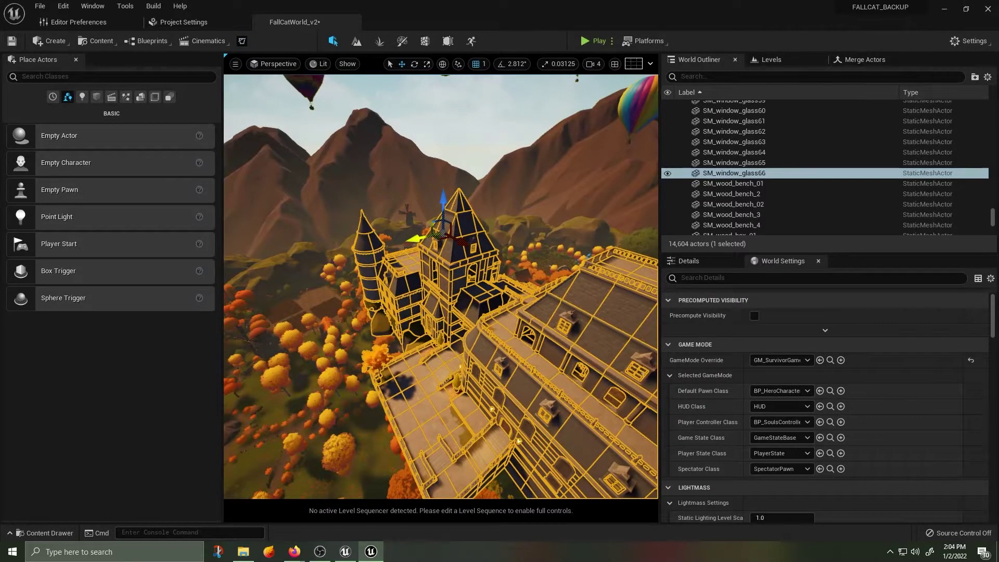
{"action": "right_click_drag", "start_coordinate": [441, 287], "coordinate": [372, 294]}
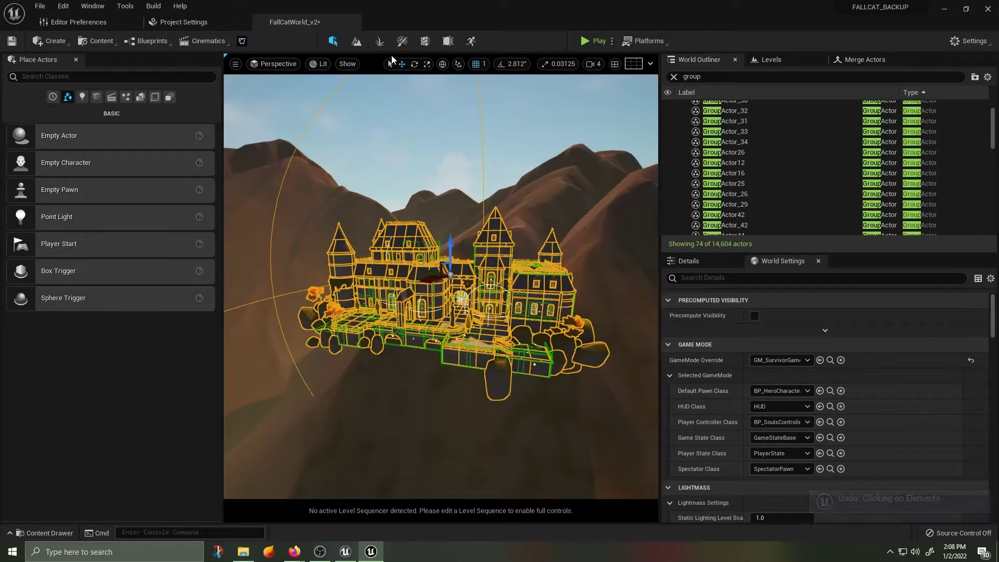
Try to convert all the selected castle actors in FallCatWorld_v2 to a single Blueprint class
{"action": "left_click", "coordinate": [139, 43]}
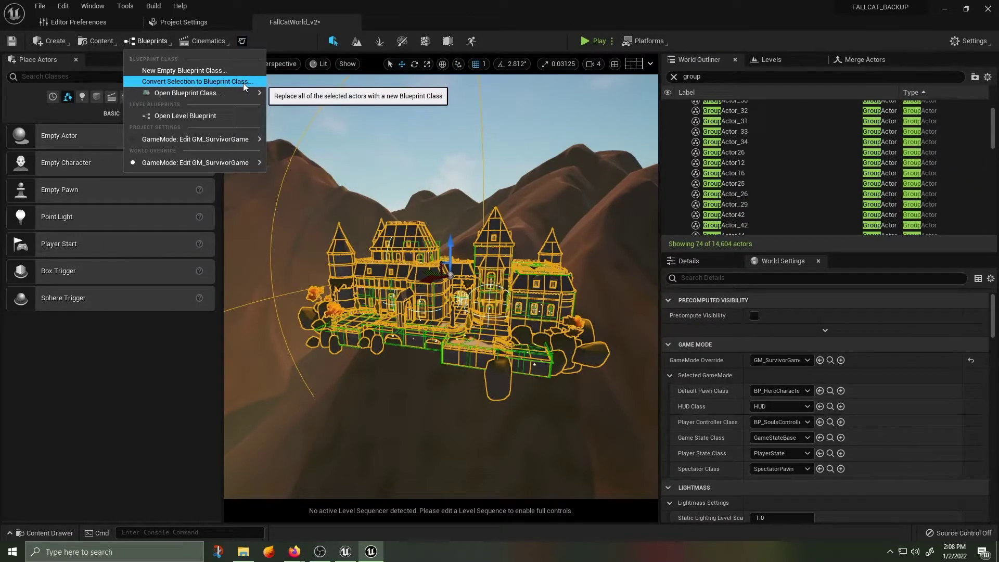
{"action": "left_click", "coordinate": [244, 84]}
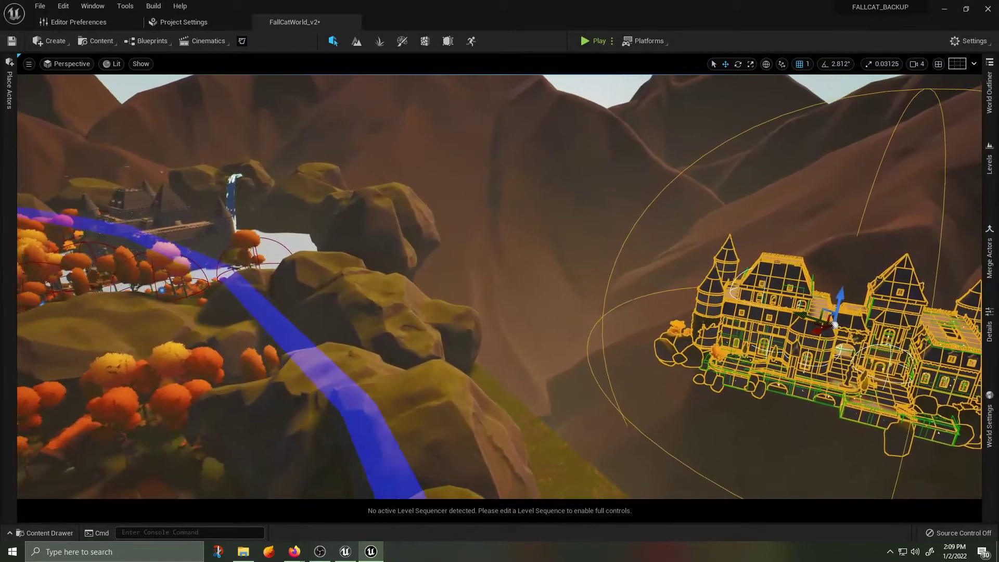
{"action": "right_click_drag", "start_coordinate": [499, 286], "coordinate": [546, 261]}
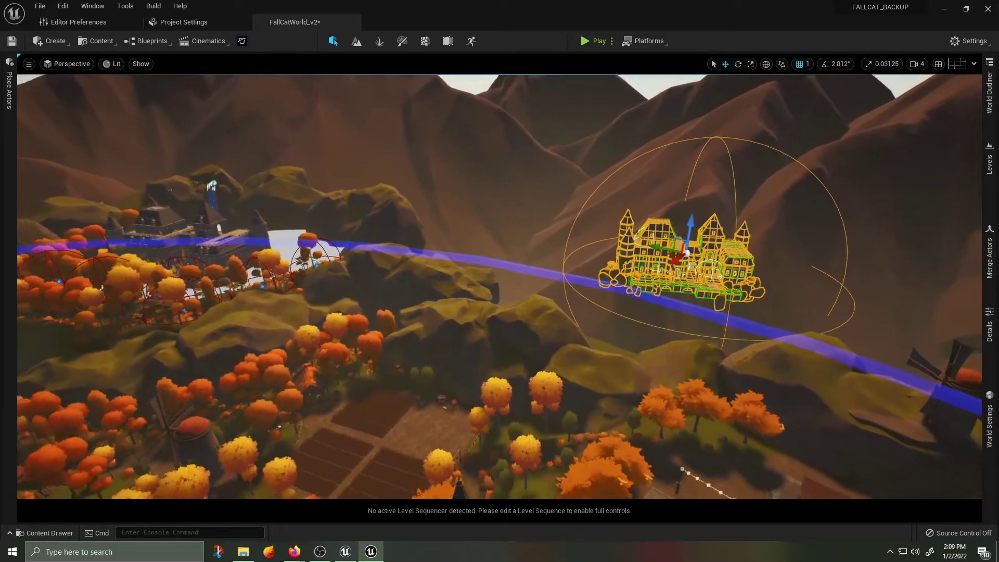
{"action": "right_click_drag", "start_coordinate": [515, 283], "coordinate": [515, 283]}
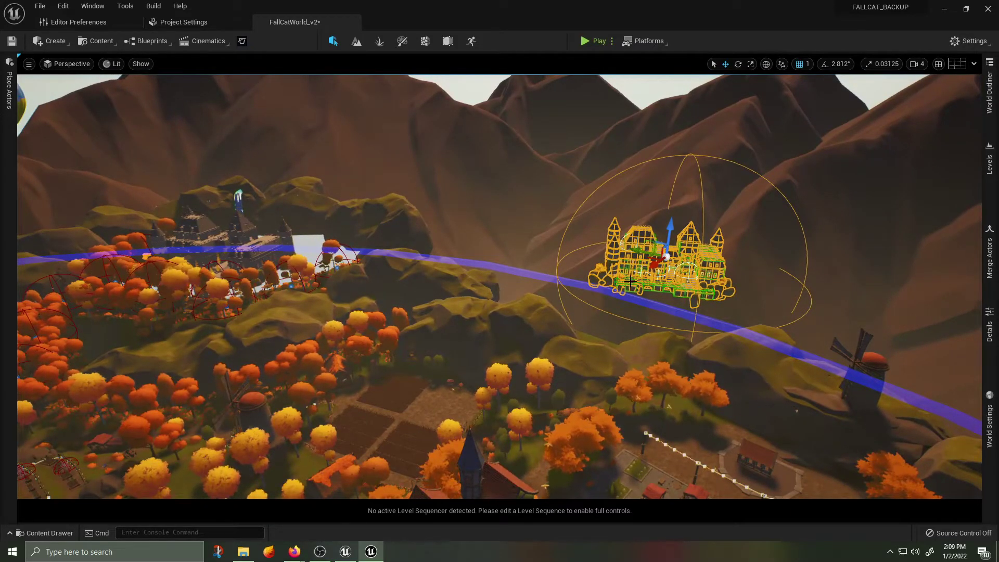
Close the FALLCAT_BACKUP project without saving the FallCatWorld_v2 level
{"action": "mouse_move", "coordinate": [347, 552]}
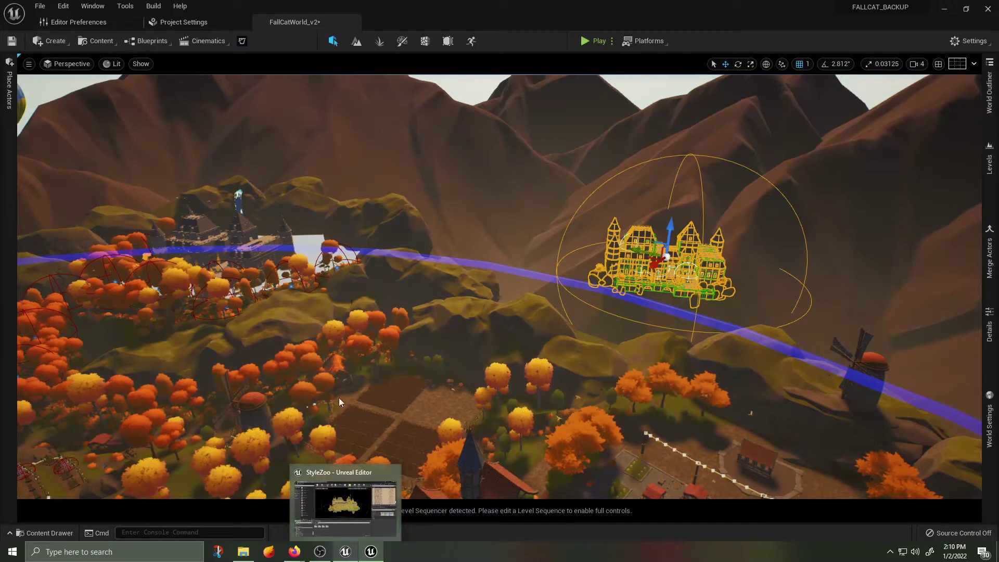
{"action": "left_click", "coordinate": [988, 11]}
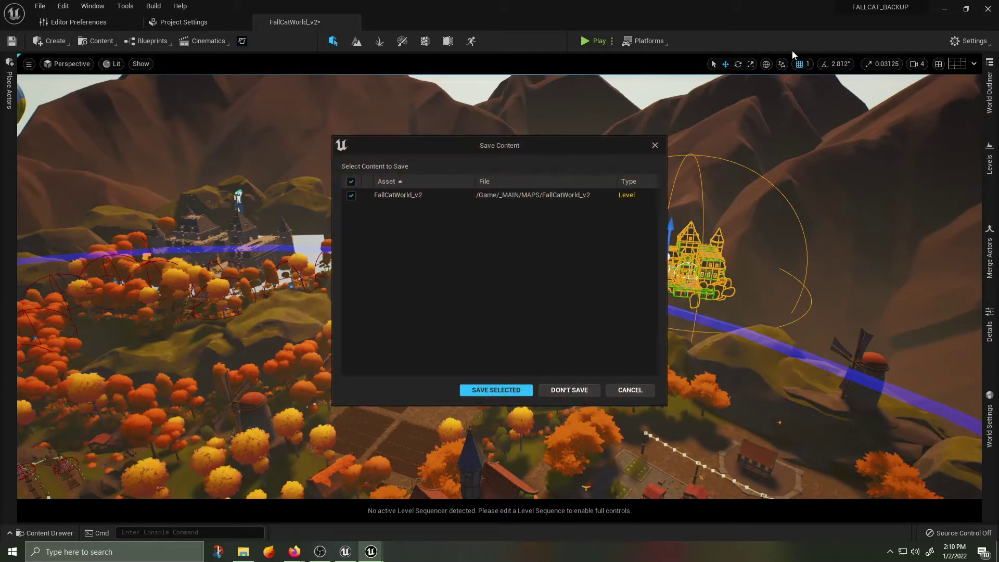
{"action": "left_click", "coordinate": [561, 392]}
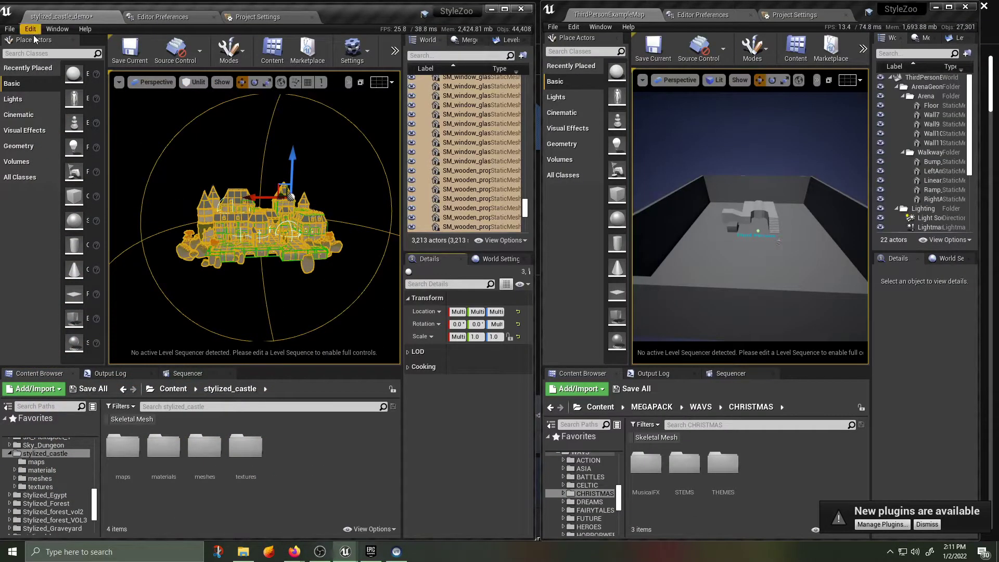
Copy the selected castle actors from stylized_castle_demo and paste them into ThirdPersonExampleMap, undoing and redoing the paste once
{"action": "left_click", "coordinate": [31, 30]}
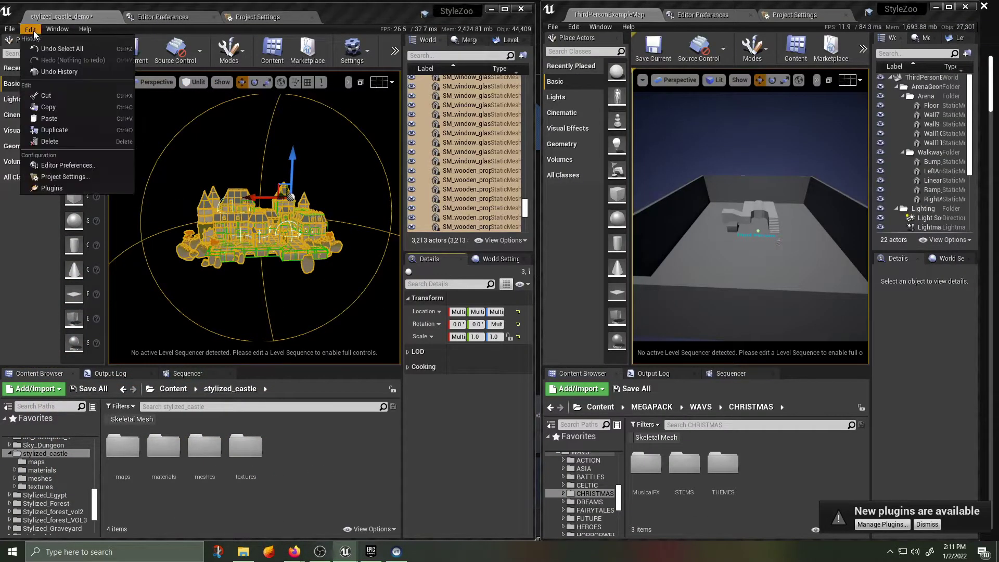
{"action": "left_click", "coordinate": [48, 107]}
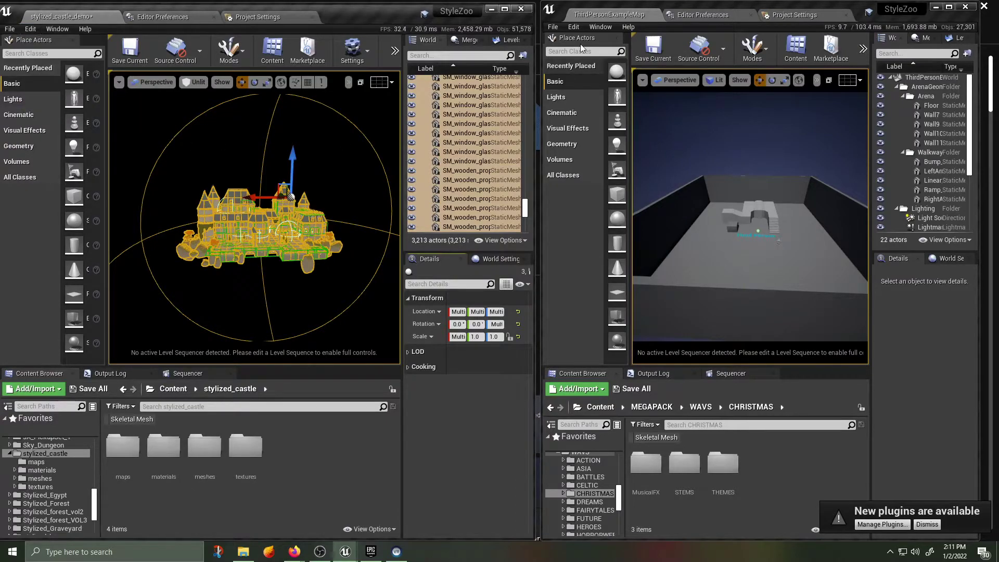
{"action": "left_click", "coordinate": [574, 27]}
{"action": "left_click", "coordinate": [593, 119]}
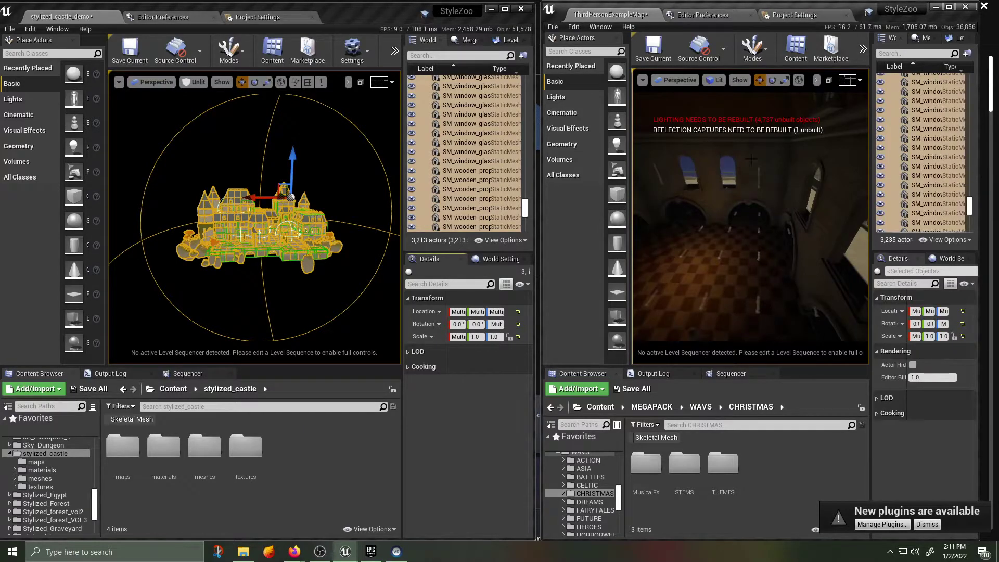
{"action": "key", "text": "ctrl+z"}
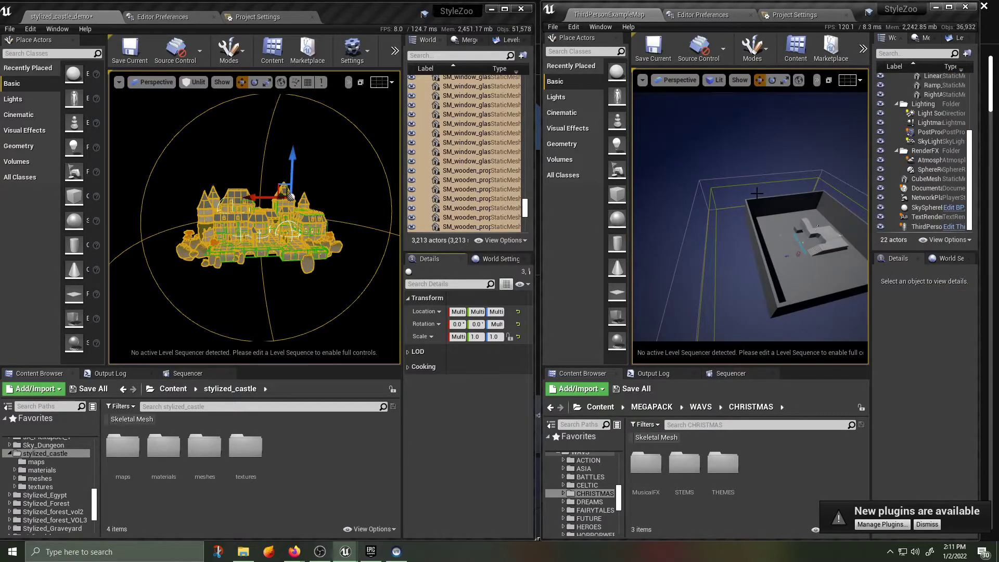
{"action": "key", "text": "ctrl+y"}
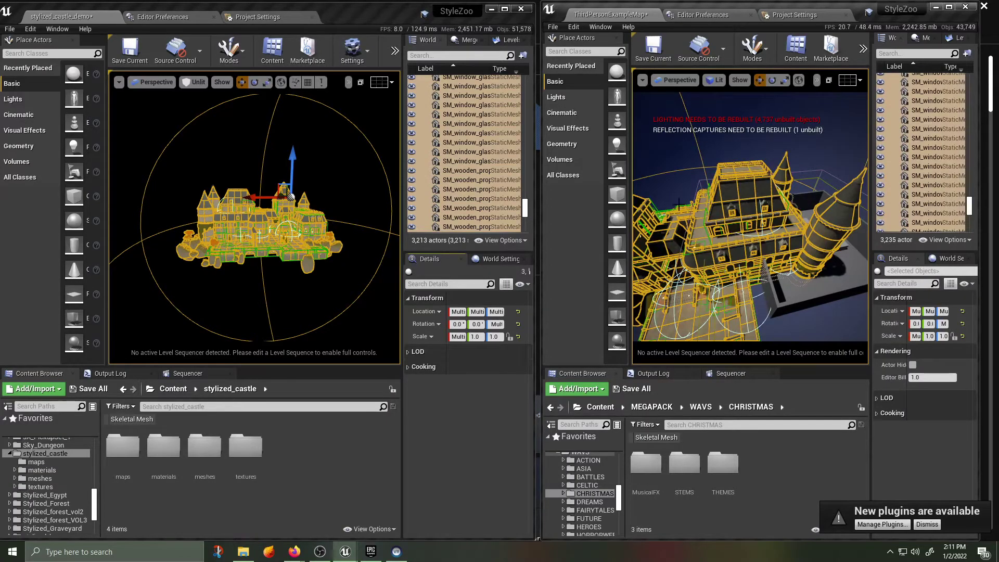
Move the pasted castle up above the walled arena in ThirdPersonExampleMap and deselect the castle actors in both levels
{"action": "mouse_move", "coordinate": [678, 204]}
{"action": "right_mouse_down"}
{"action": "mouse_move", "coordinate": [713, 206]}
{"action": "mouse_move", "coordinate": [689, 197]}
{"action": "mouse_move", "coordinate": [650, 208]}
{"action": "mouse_move", "coordinate": [736, 205]}
{"action": "mouse_move", "coordinate": [648, 210]}
{"action": "mouse_move", "coordinate": [675, 215]}
{"action": "right_mouse_up"}
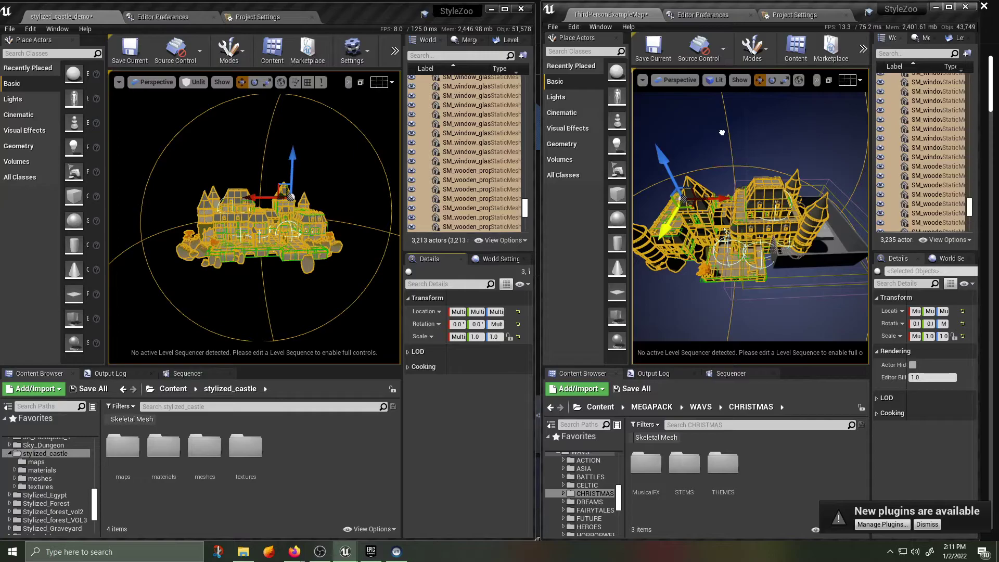
{"action": "left_click_drag", "start_coordinate": [721, 132], "coordinate": [722, 132]}
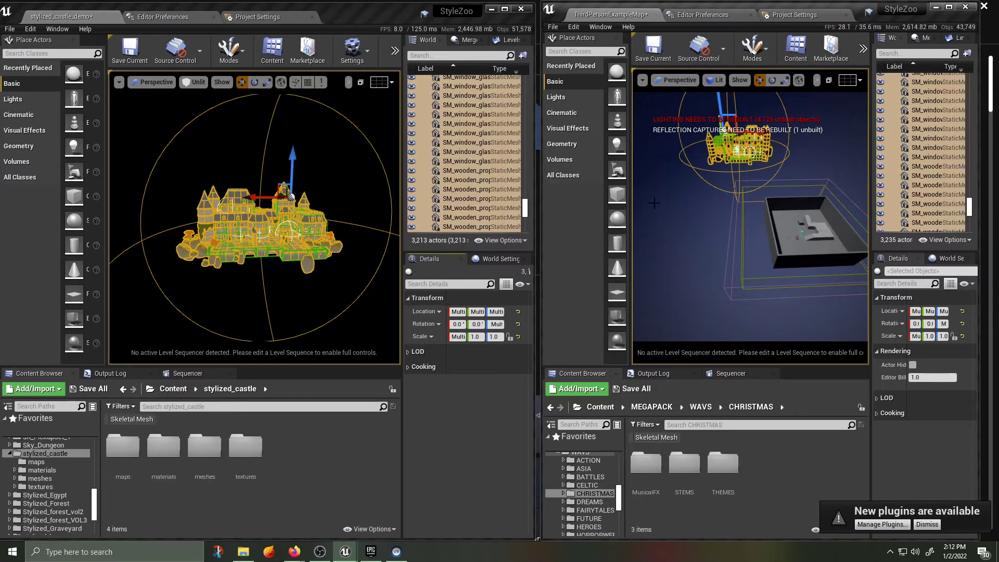
{"action": "left_click", "coordinate": [674, 207]}
{"action": "left_click", "coordinate": [365, 123]}
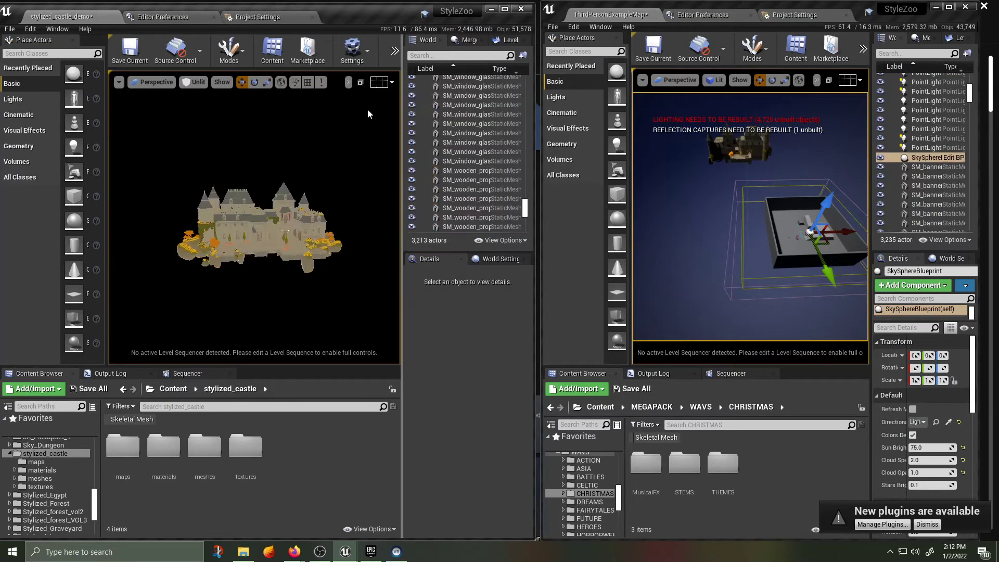